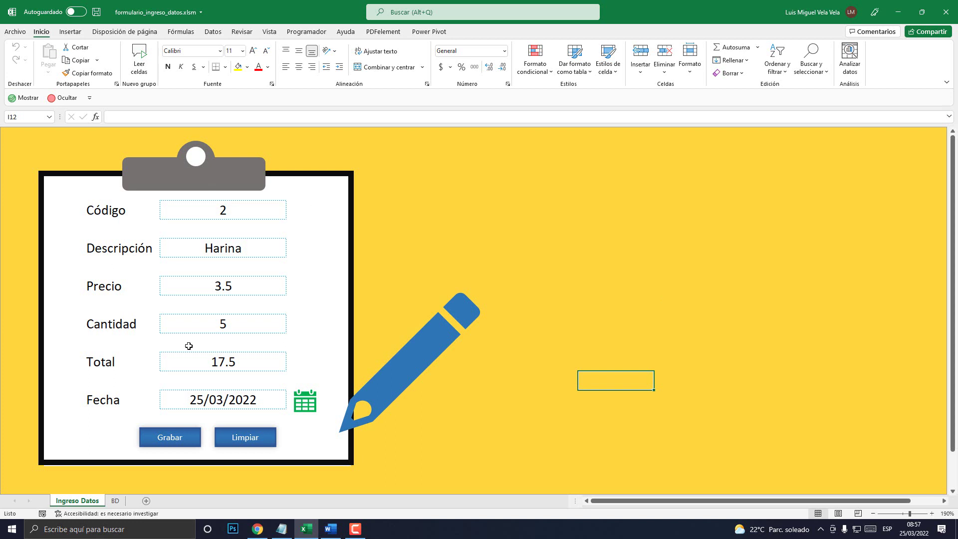
# Step: Scroll the form down and back up to review the Harina entry
pyautogui.scroll(-3, 275, 369)
pyautogui.scroll(3, 276, 368)
# Step: Save the Harina entry three more times with Grabar, accepting each confirmation
pyautogui.click(166, 438)
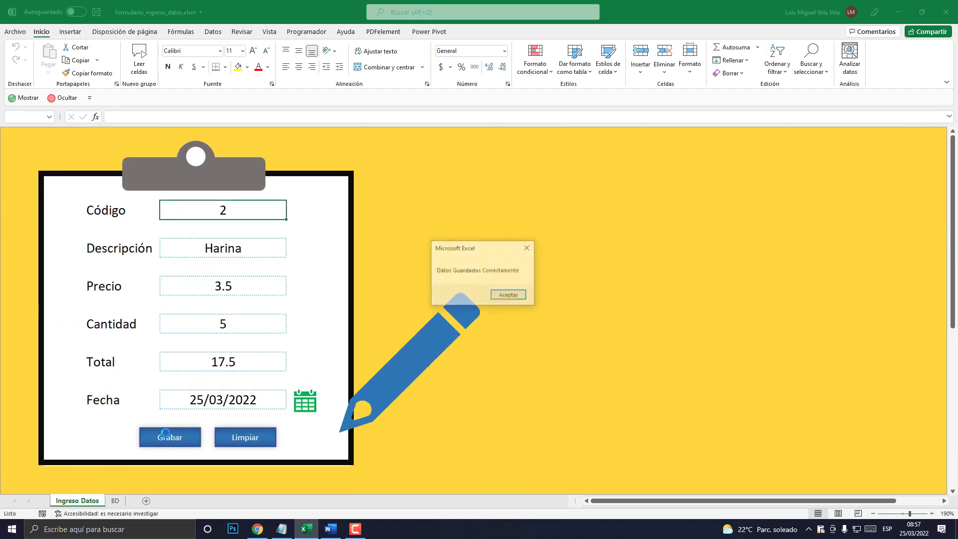
pyautogui.click(519, 298)
pyautogui.click(179, 445)
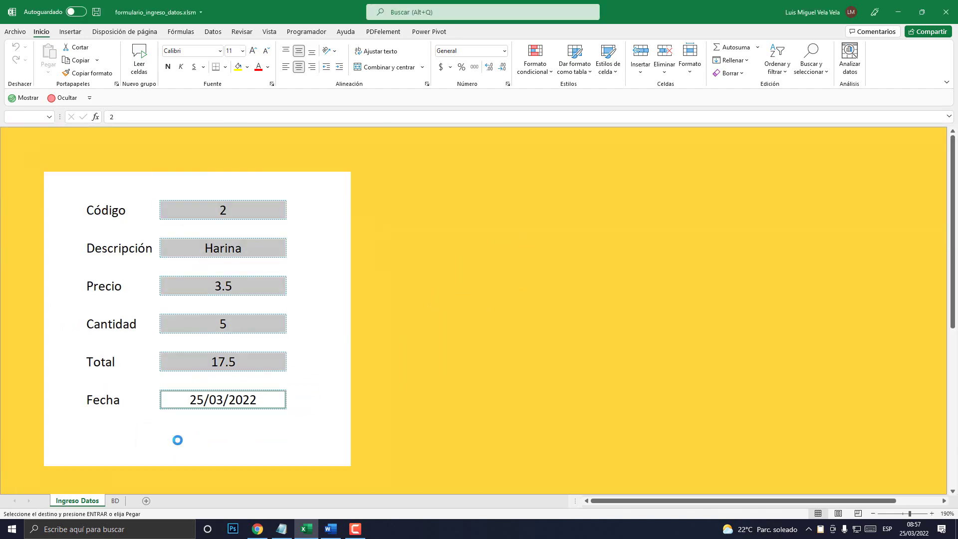
pyautogui.click(509, 295)
pyautogui.click(181, 442)
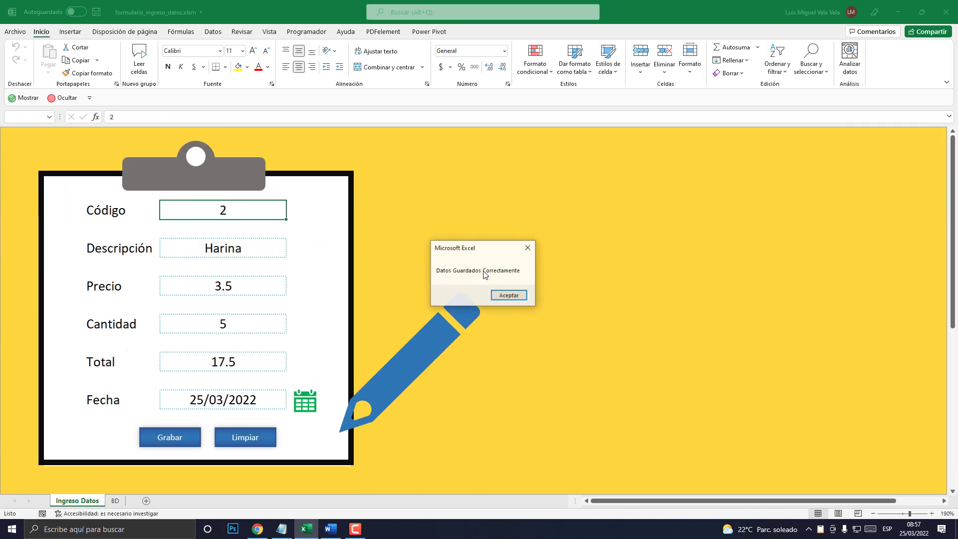
pyautogui.click(508, 295)
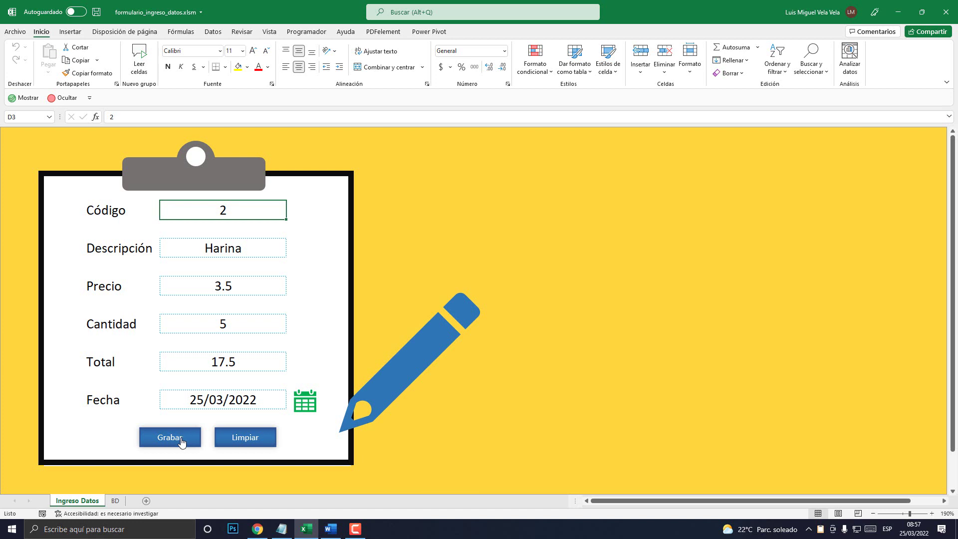
pyautogui.scroll(-2, 184, 439)
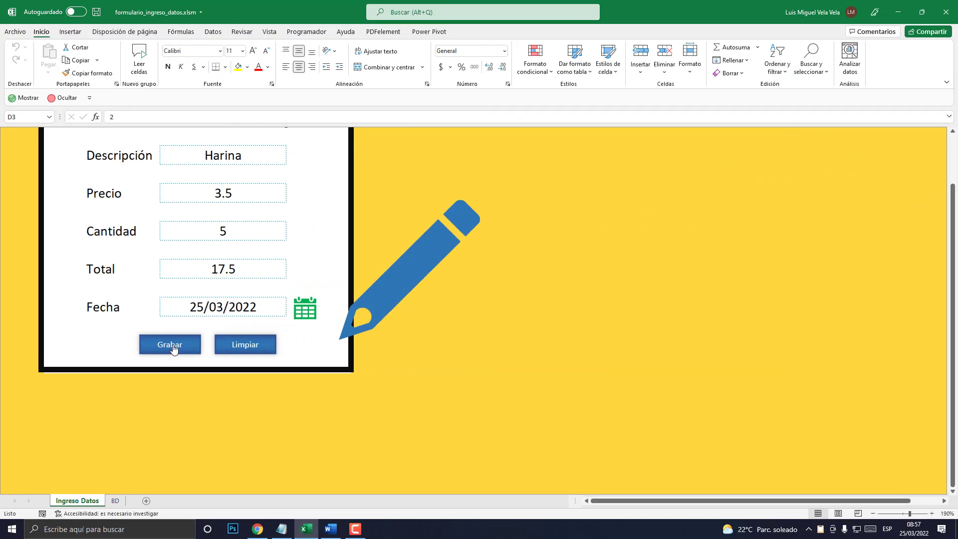
pyautogui.rightClick(171, 344)
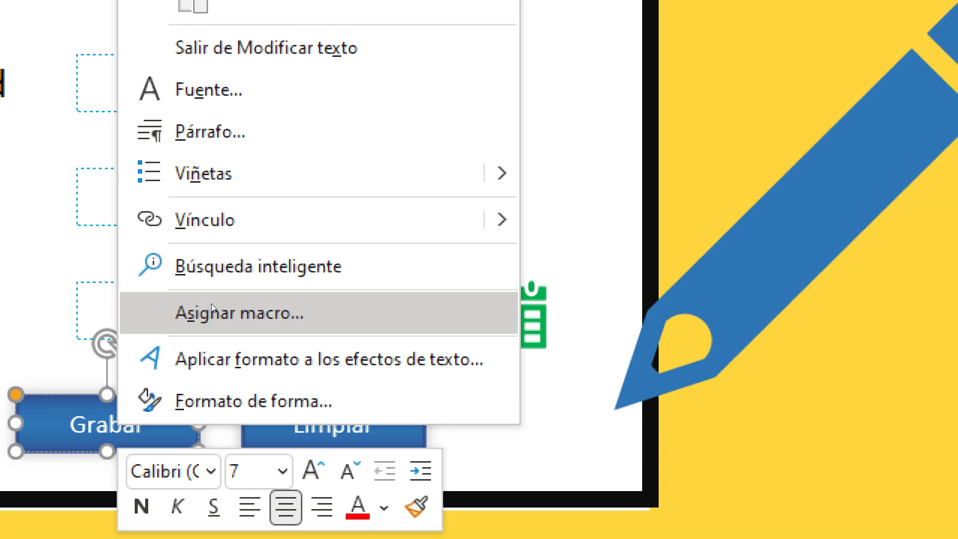
pyautogui.click(211, 311)
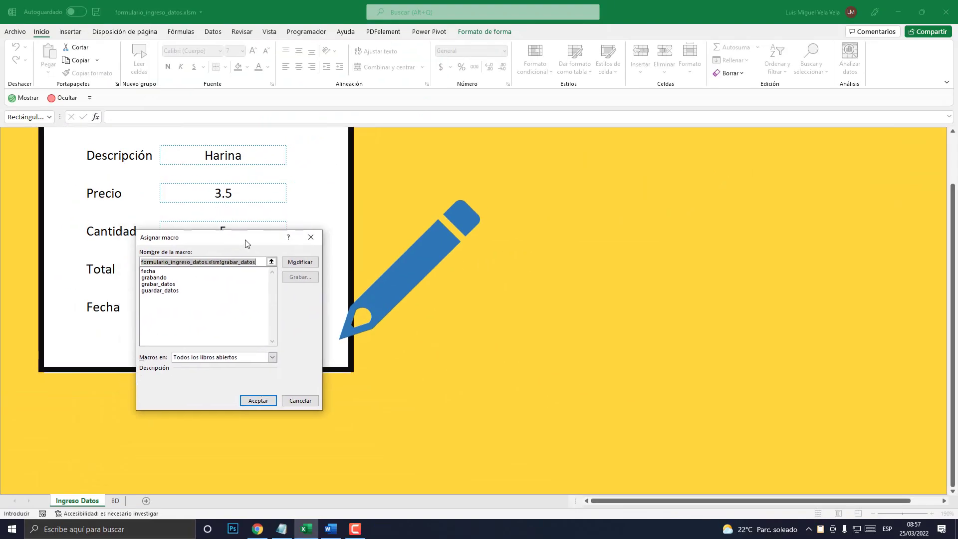
pyautogui.moveTo(245, 243)
pyautogui.mouseDown()
pyautogui.moveTo(318, 195)
pyautogui.moveTo(295, 215)
pyautogui.mouseUp()
pyautogui.click(302, 214)
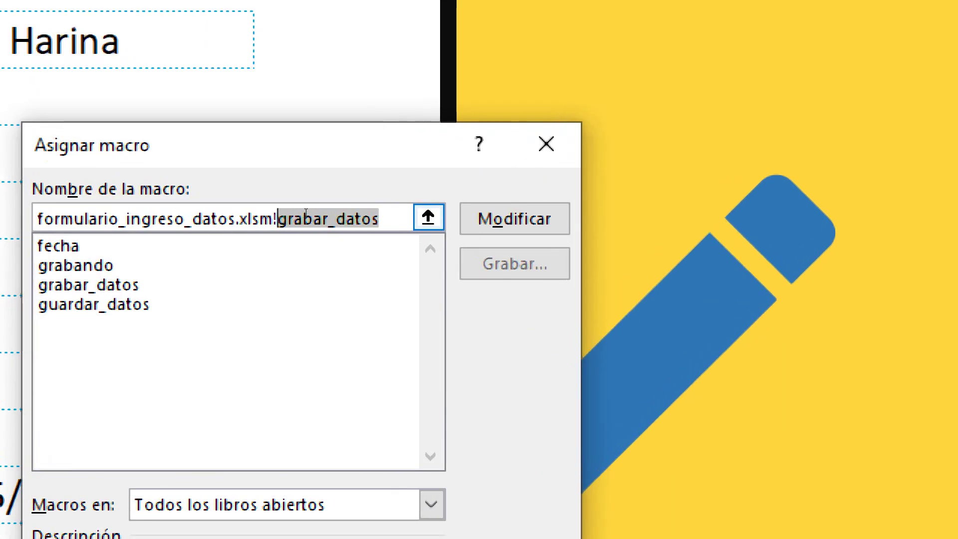
pyautogui.click(307, 213)
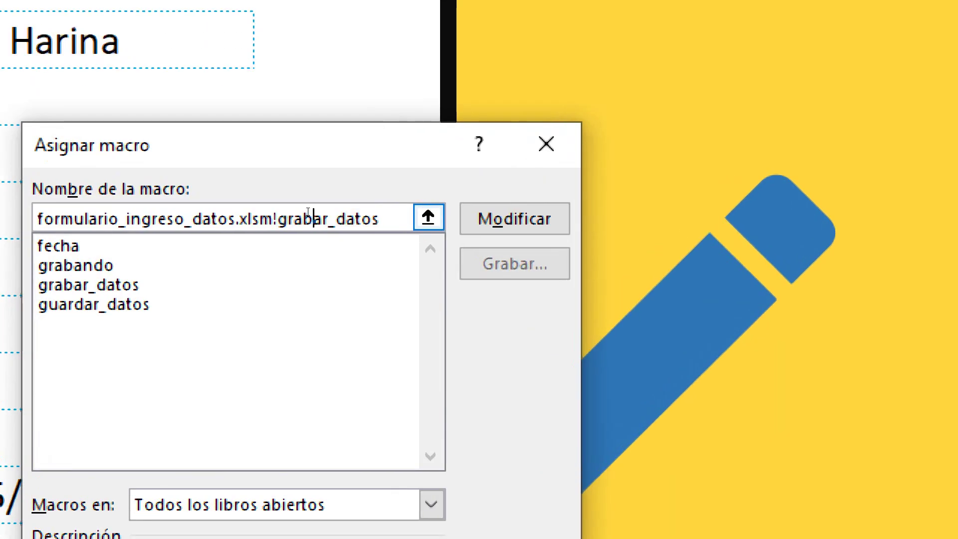
pyautogui.moveTo(378, 216)
pyautogui.mouseDown()
pyautogui.moveTo(280, 215)
pyautogui.moveTo(295, 215)
pyautogui.mouseUp()
pyautogui.click(304, 219)
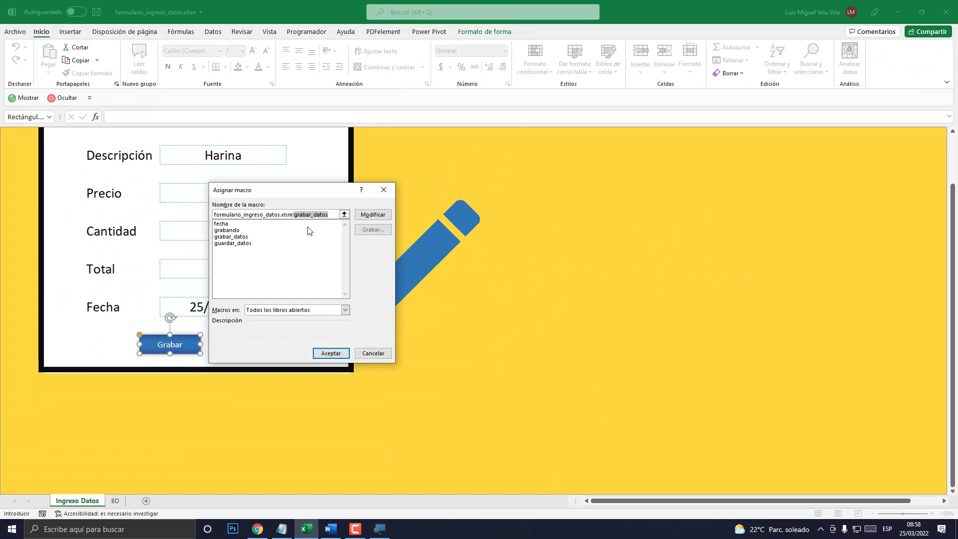
pyautogui.press('Return')
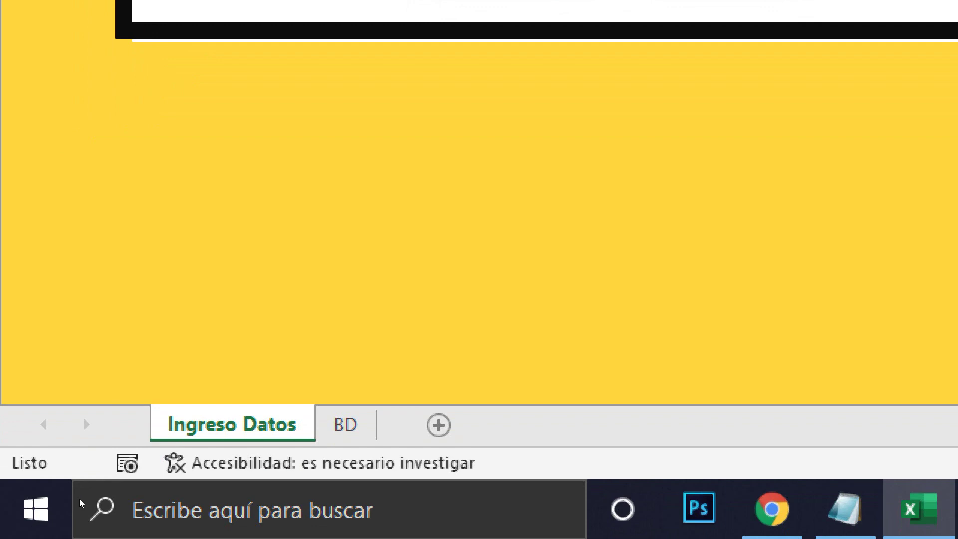
# Step: Open the workbook code via Ver código on the sheet tab and show Módulo1's grabar_datos macro
pyautogui.rightClick(232, 424)
pyautogui.press('Down')
pyautogui.press('Up')
pyautogui.press('Up')
pyautogui.press('Up')
pyautogui.press('Up')
pyautogui.press('Up')
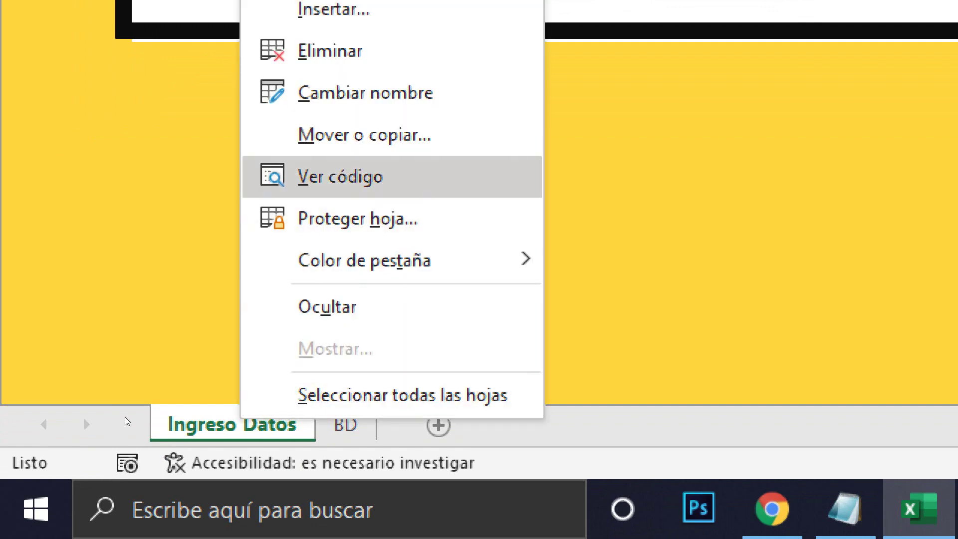
pyautogui.press('Return')
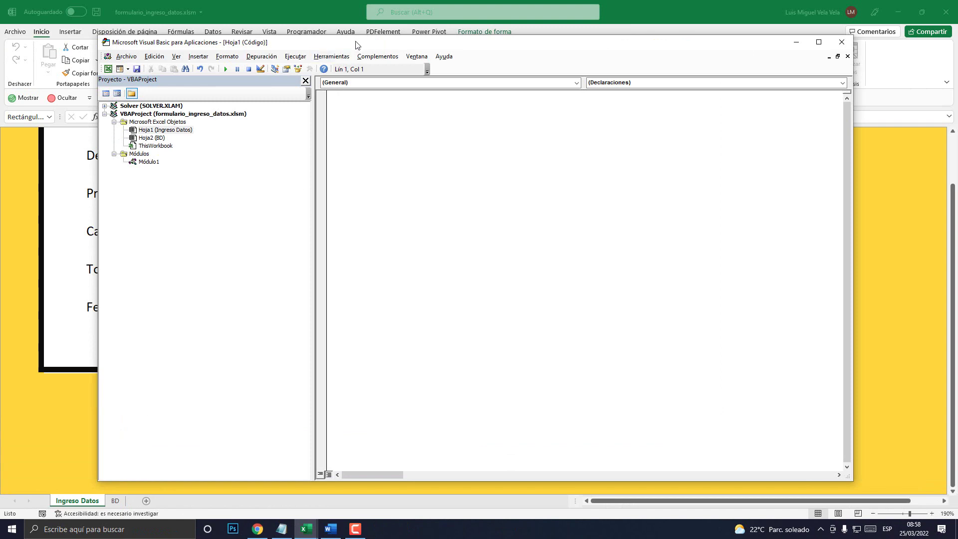
pyautogui.moveTo(358, 38); pyautogui.dragTo(337, 64)
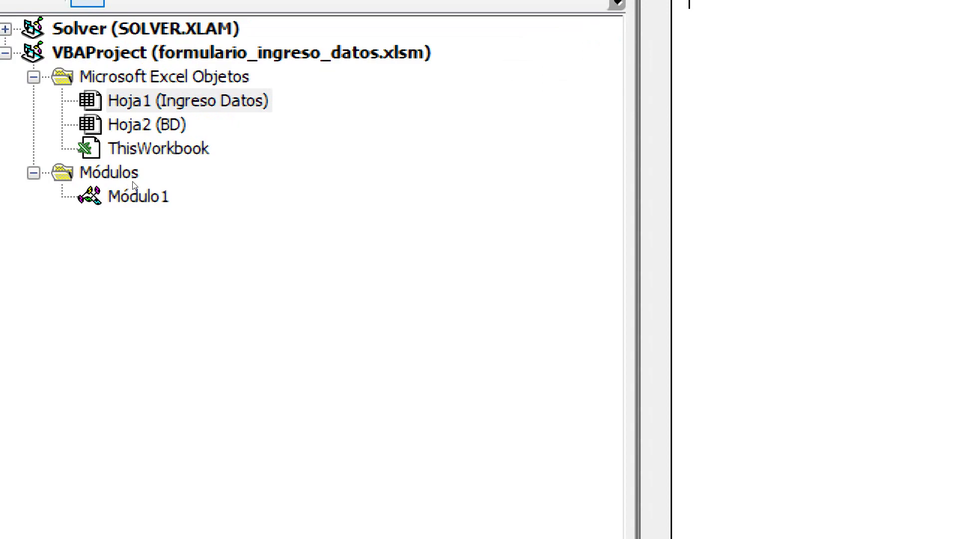
pyautogui.doubleClick(133, 186)
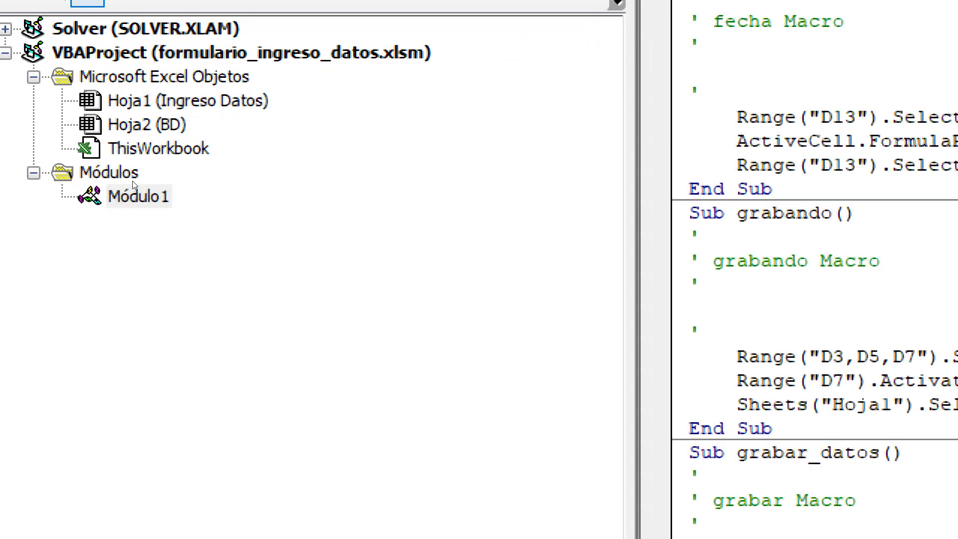
pyautogui.scroll(6, 537, 220)
pyautogui.scroll(-4, 454, 250)
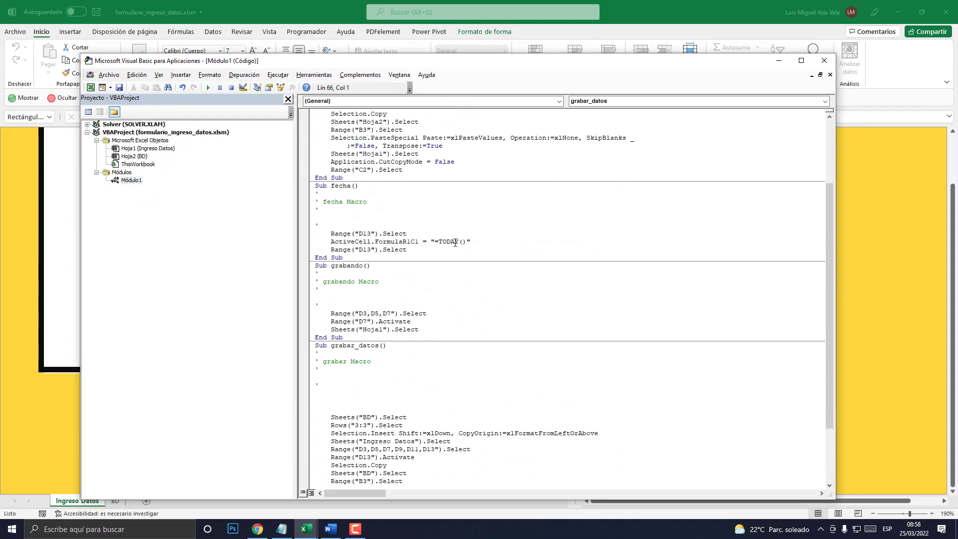
pyautogui.scroll(-1, 454, 244)
pyautogui.scroll(-1, 452, 273)
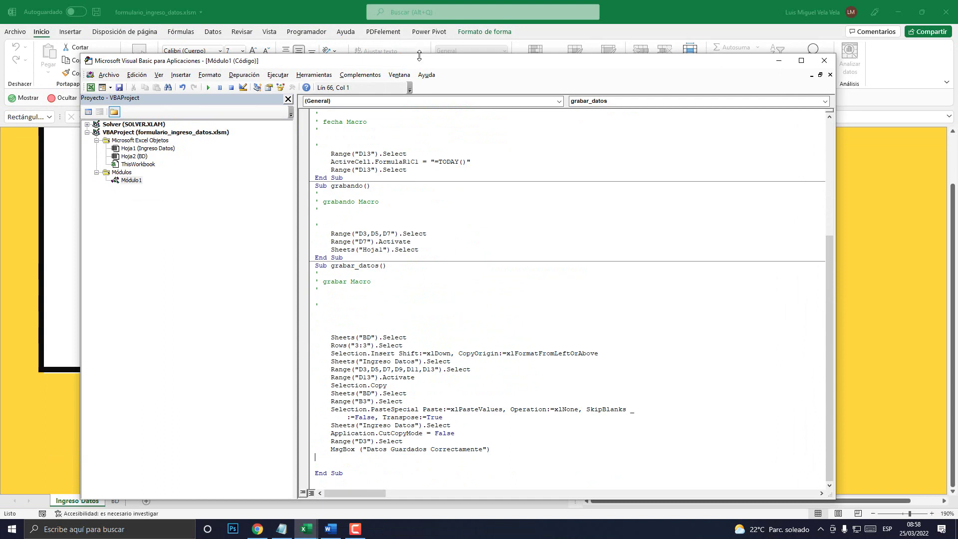
# Step: Launch a blank Notepad (Bloc de notas) window from Windows search
pyautogui.click(144, 532)
pyautogui.write('b')
pyautogui.press('Return')
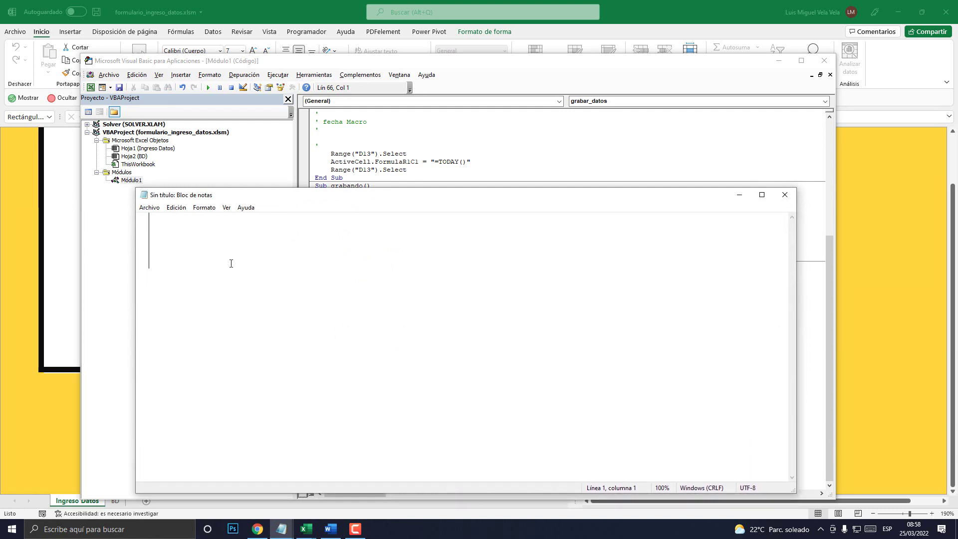
# Step: Write 'Sub mimacro()' with 'end sub' on the line below in Notepad
pyautogui.write('Sub')
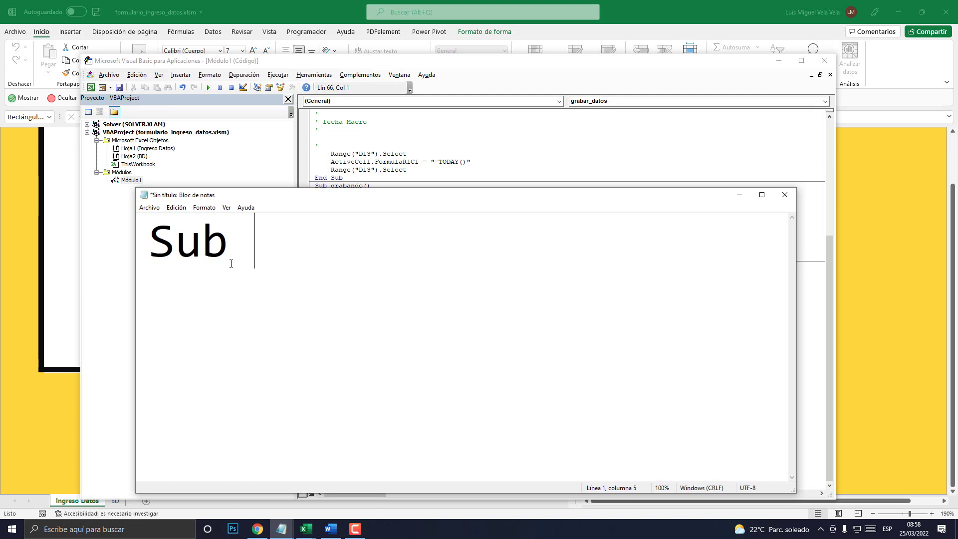
pyautogui.write('mimacro')
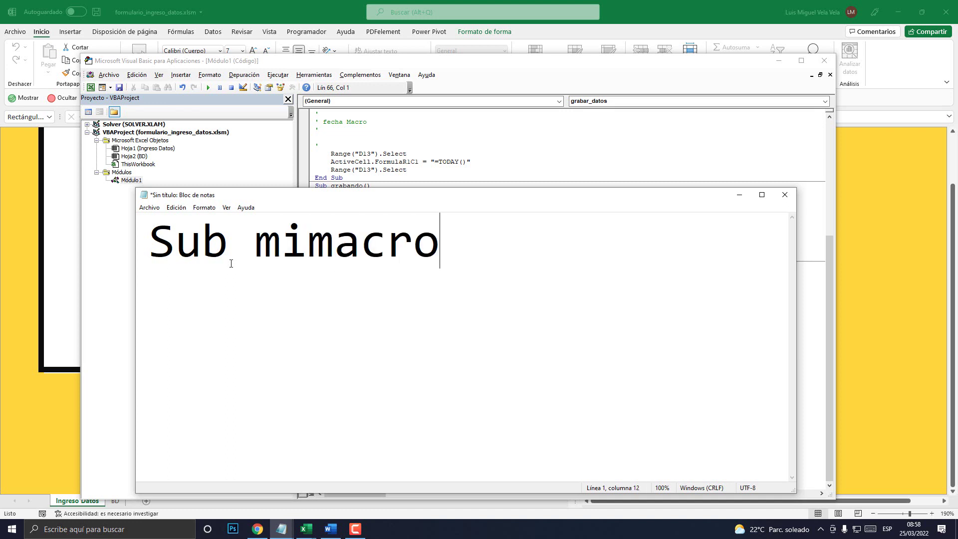
pyautogui.moveTo(456, 241)
pyautogui.mouseDown()
pyautogui.moveTo(281, 262)
pyautogui.moveTo(287, 268)
pyautogui.mouseUp()
pyautogui.click(443, 241)
pyautogui.moveTo(443, 243); pyautogui.dragTo(282, 249)
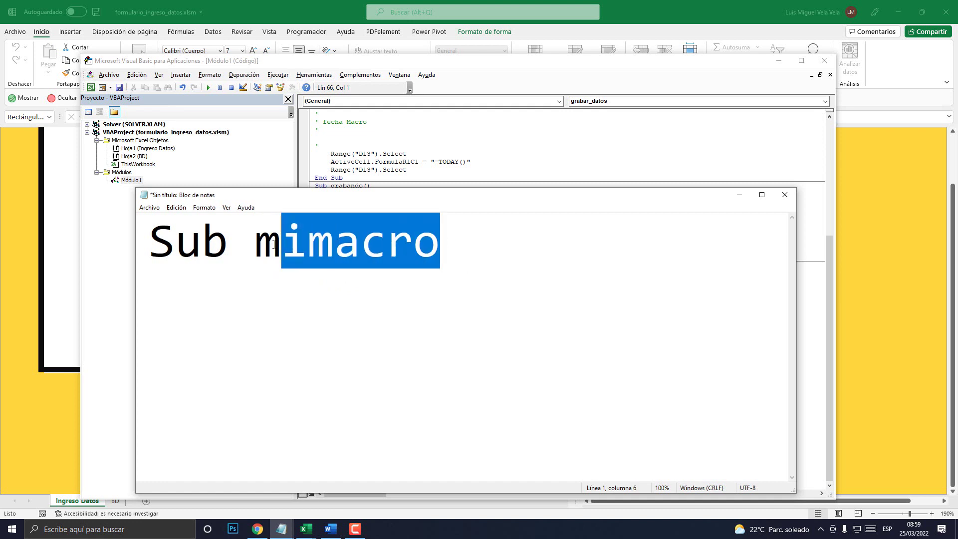
pyautogui.click(453, 245)
pyautogui.write('()')
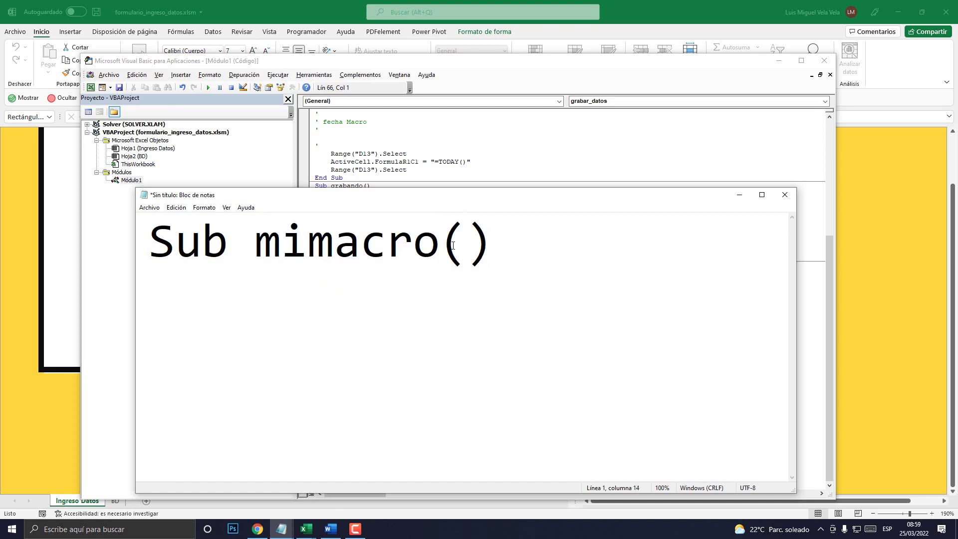
pyautogui.press('Return')
pyautogui.press('Return')
pyautogui.write('end su')
pyautogui.press('BackSpace')
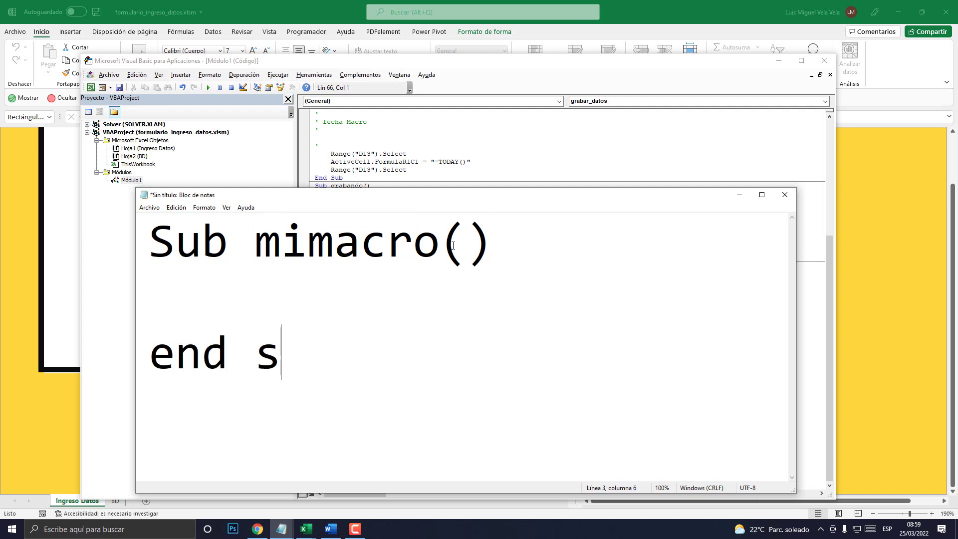
pyautogui.write('ub')
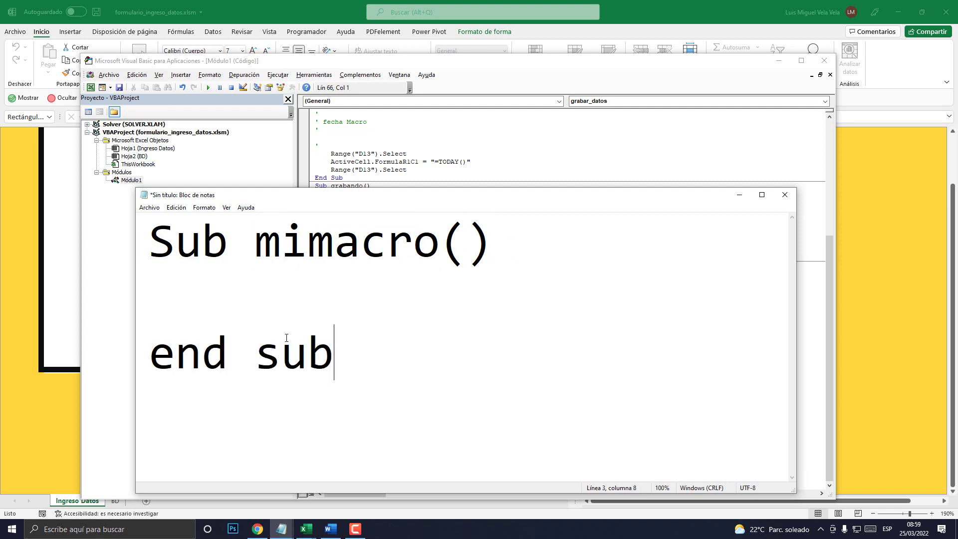
# Step: Add blank body lines between the header and end sub, then move and widen Notepad
pyautogui.moveTo(334, 351); pyautogui.dragTo(146, 231)
pyautogui.click(225, 277)
pyautogui.moveTo(315, 199); pyautogui.dragTo(315, 101)
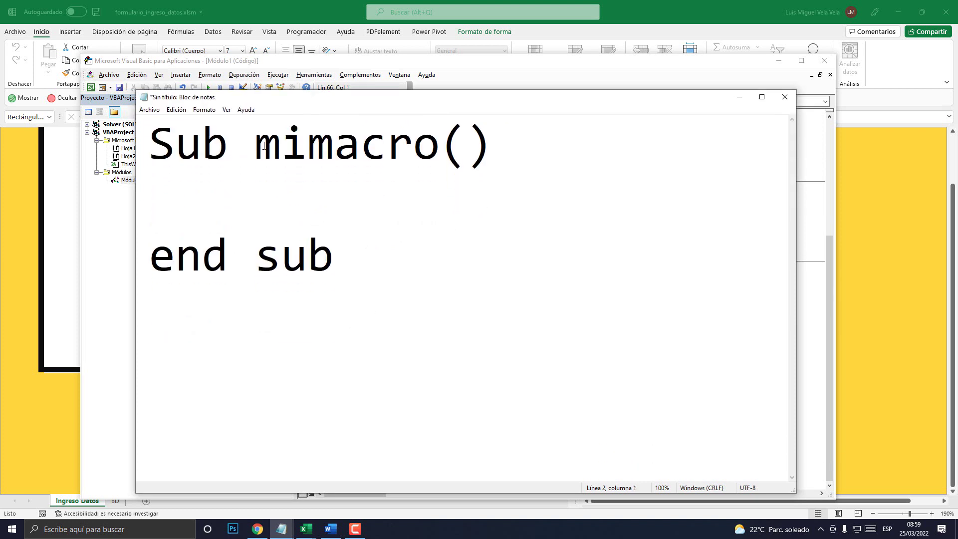
pyautogui.press('Return')
pyautogui.press('Return')
pyautogui.press('Return')
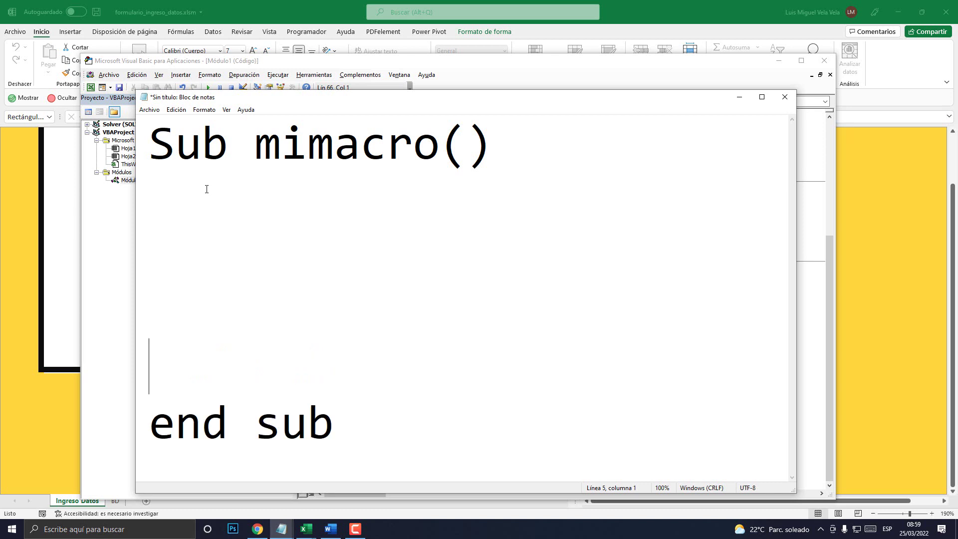
pyautogui.press('Up')
pyautogui.moveTo(499, 142); pyautogui.dragTo(149, 142)
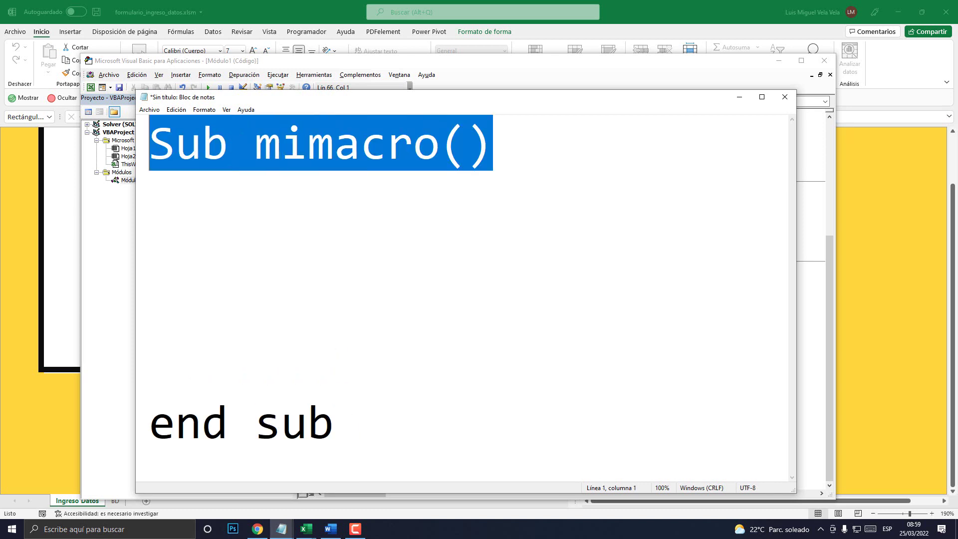
pyautogui.moveTo(375, 429); pyautogui.dragTo(150, 424)
pyautogui.click(201, 235)
pyautogui.press('Down')
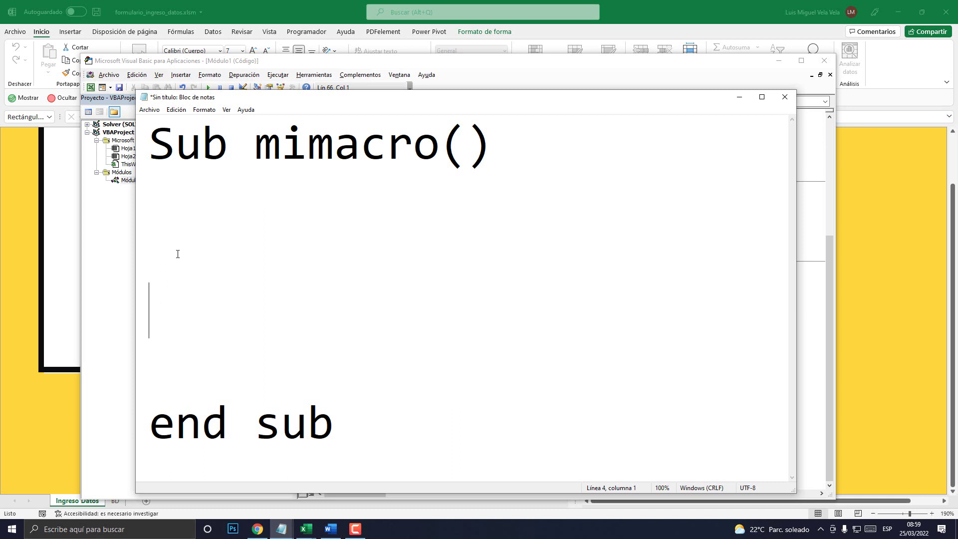
pyautogui.press('Up')
pyautogui.press('Up')
pyautogui.moveTo(797, 215); pyautogui.dragTo(893, 208)
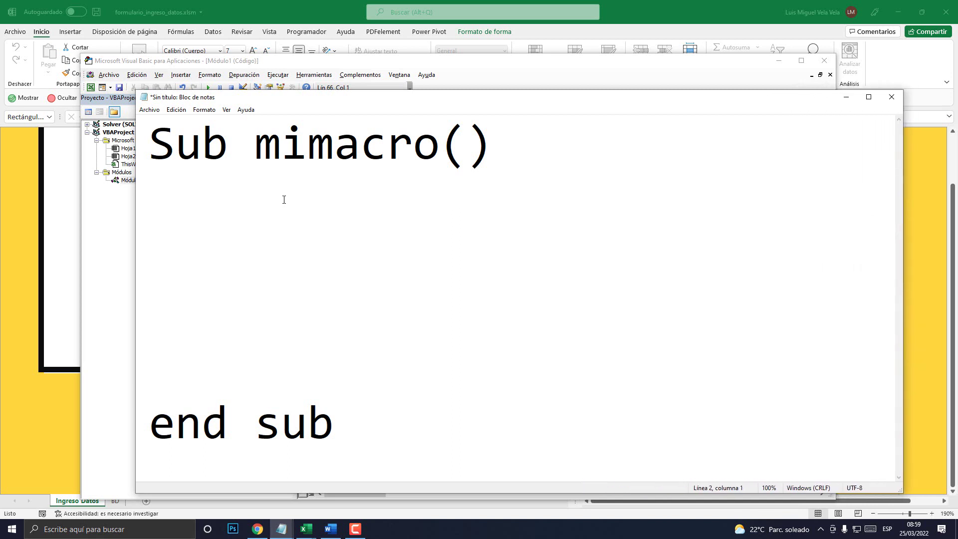
# Step: Type Application.Screenupdating=false in the macro body, widen Notepad, and switch back to Excel
pyautogui.write('Application')
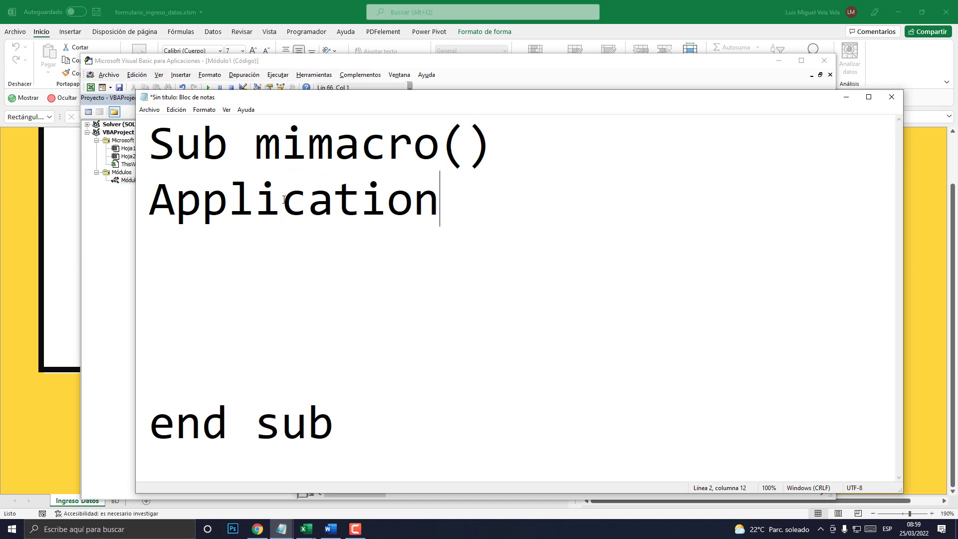
pyautogui.write('.S')
pyautogui.write('creenup')
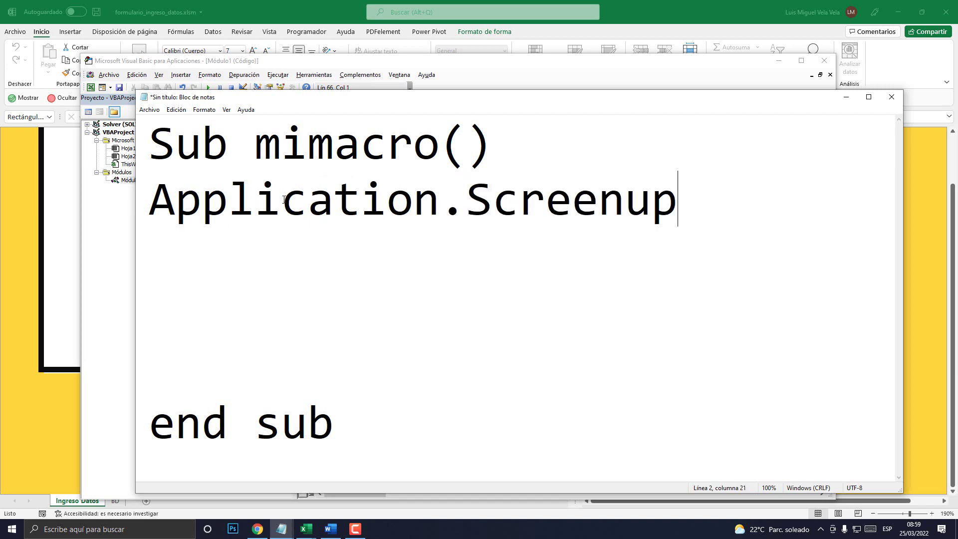
pyautogui.write('dating')
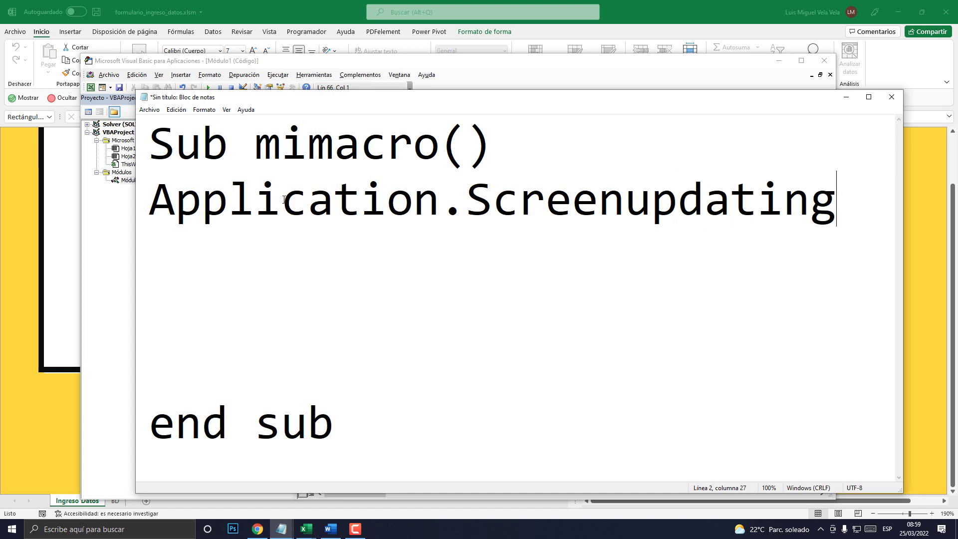
pyautogui.write('=false')
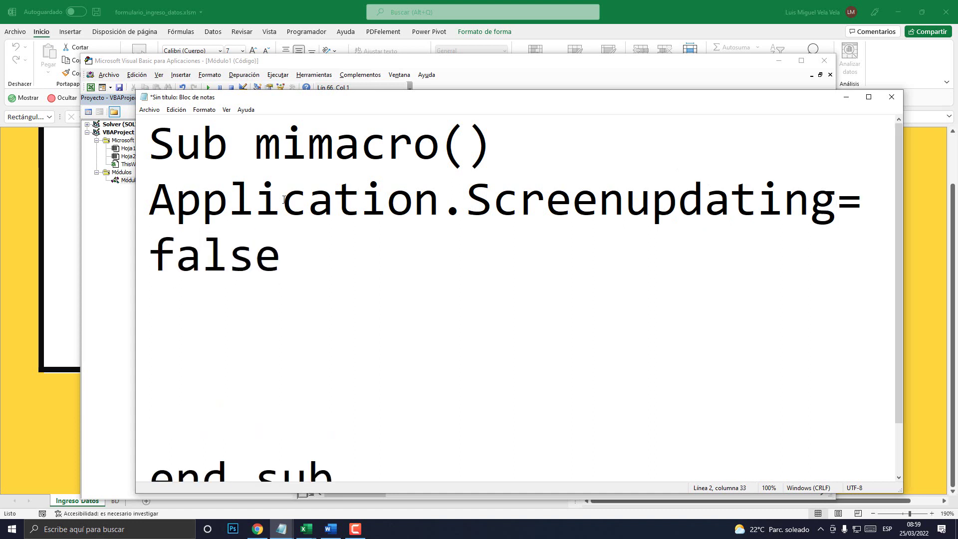
pyautogui.click(139, 308)
pyautogui.moveTo(135, 308); pyautogui.dragTo(33, 313)
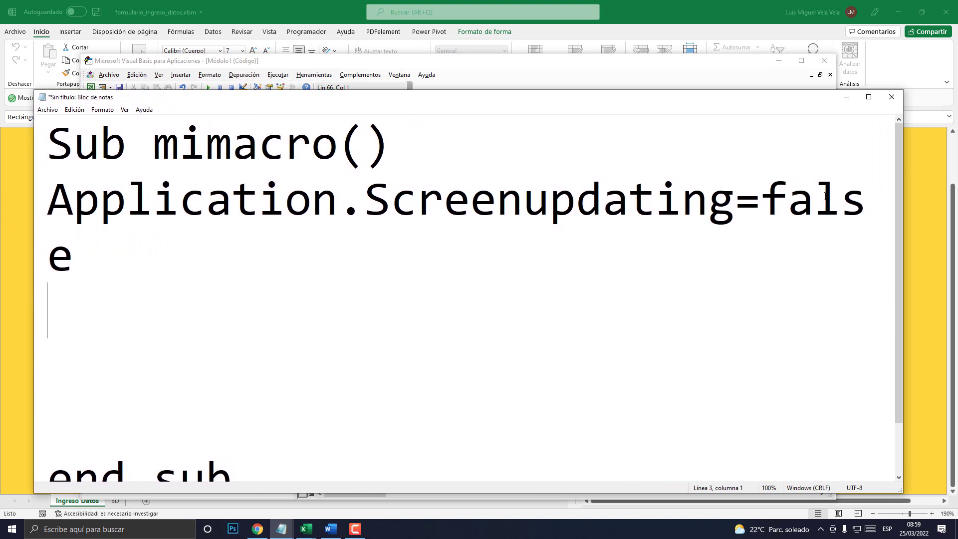
pyautogui.moveTo(905, 203)
pyautogui.mouseDown()
pyautogui.moveTo(934, 204)
pyautogui.moveTo(47, 205)
pyautogui.mouseUp()
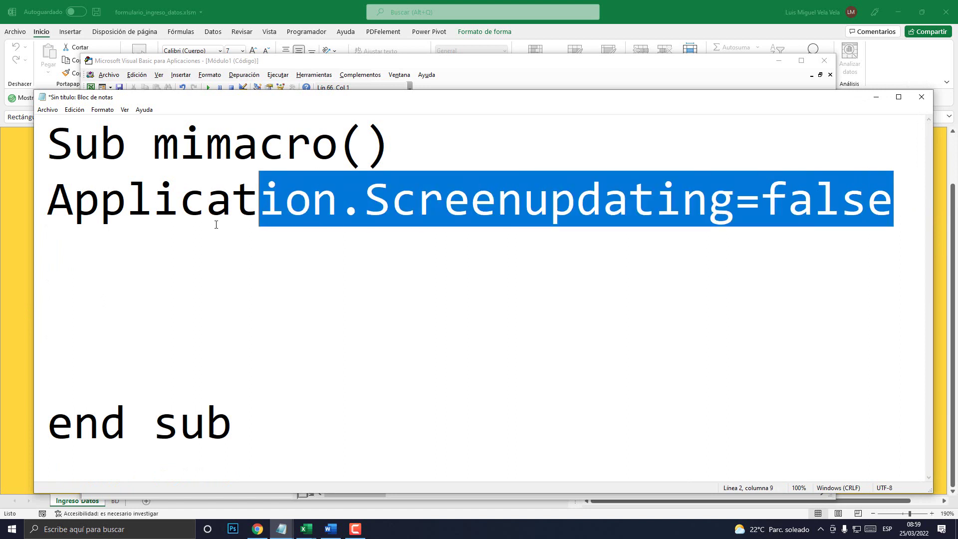
pyautogui.hotkey('alt', 'Tab')
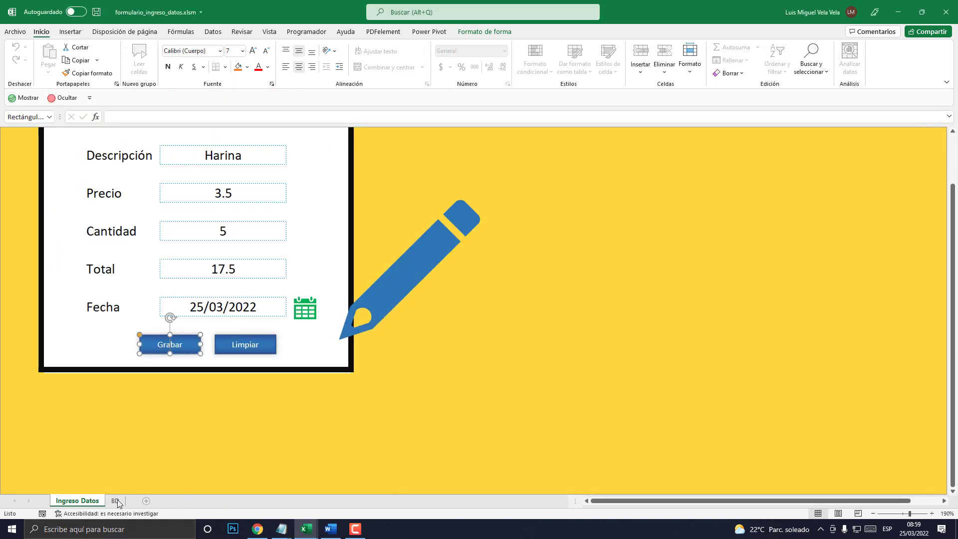
# Step: Open Módulo1's Sub grabar_datos() code from the Ingreso Datos tab, with Notepad reopened behind
pyautogui.rightClick(88, 501)
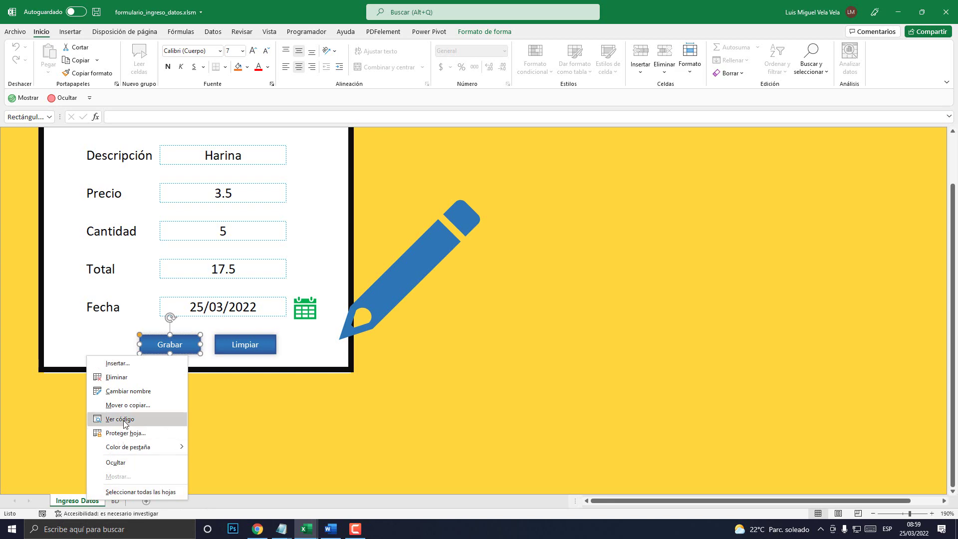
pyautogui.click(82, 505)
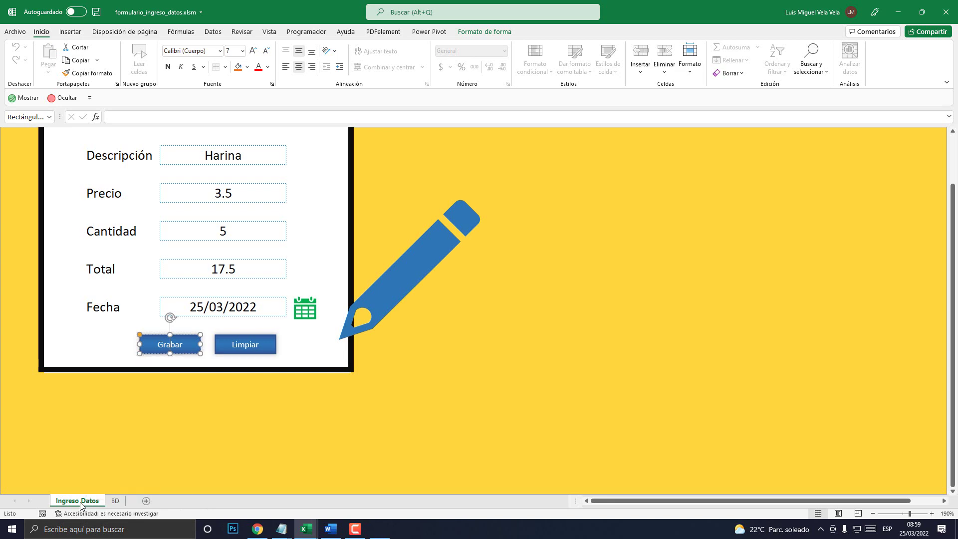
pyautogui.rightClick(83, 505)
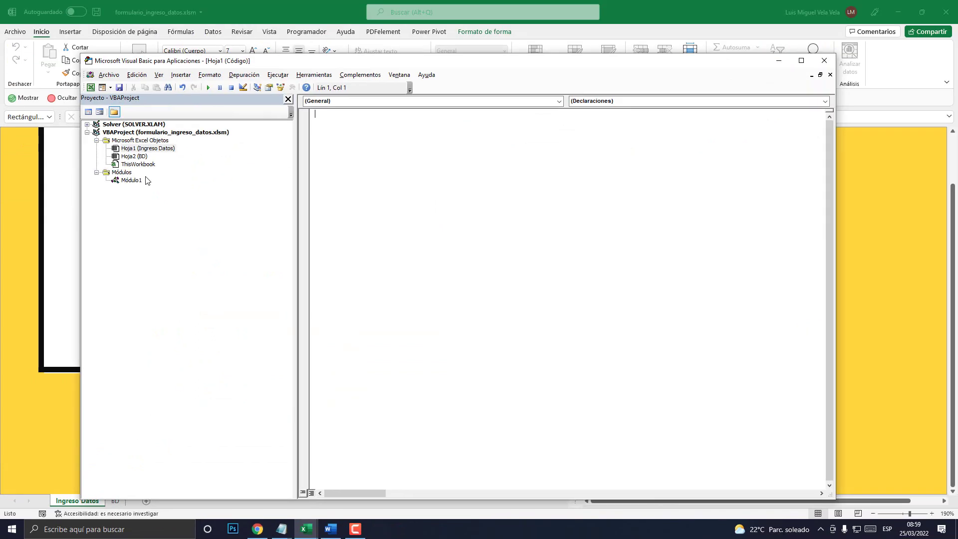
pyautogui.doubleClick(133, 181)
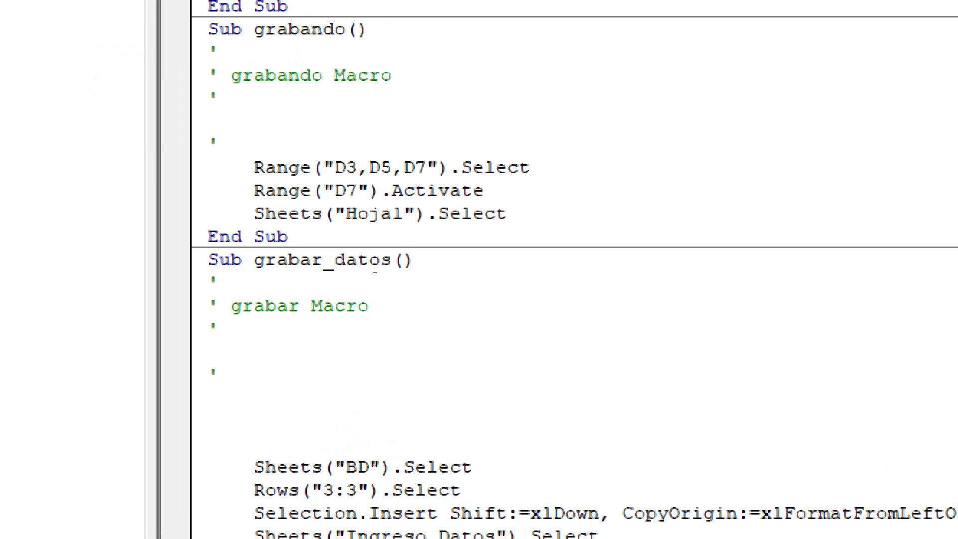
pyautogui.moveTo(391, 263); pyautogui.dragTo(249, 263)
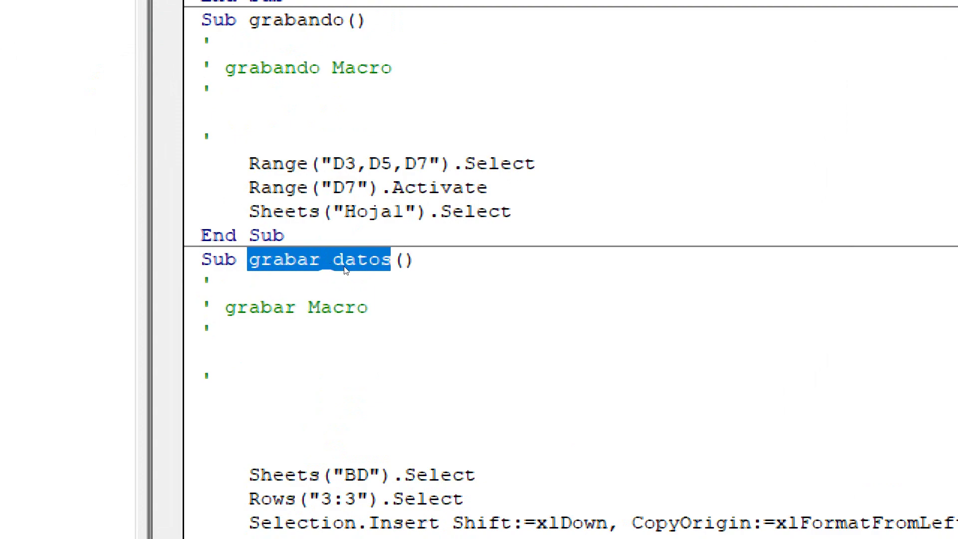
pyautogui.click(326, 263)
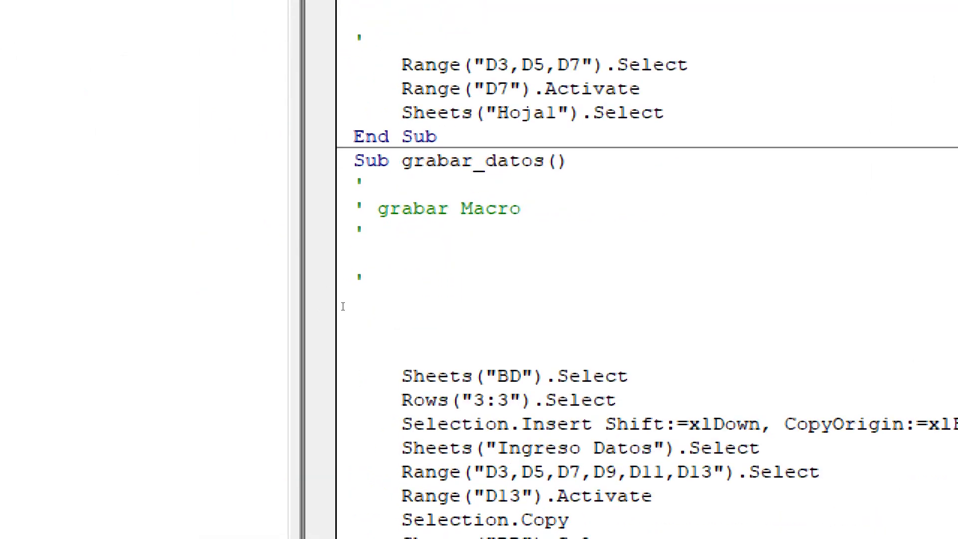
pyautogui.moveTo(281, 529)
pyautogui.write('_')
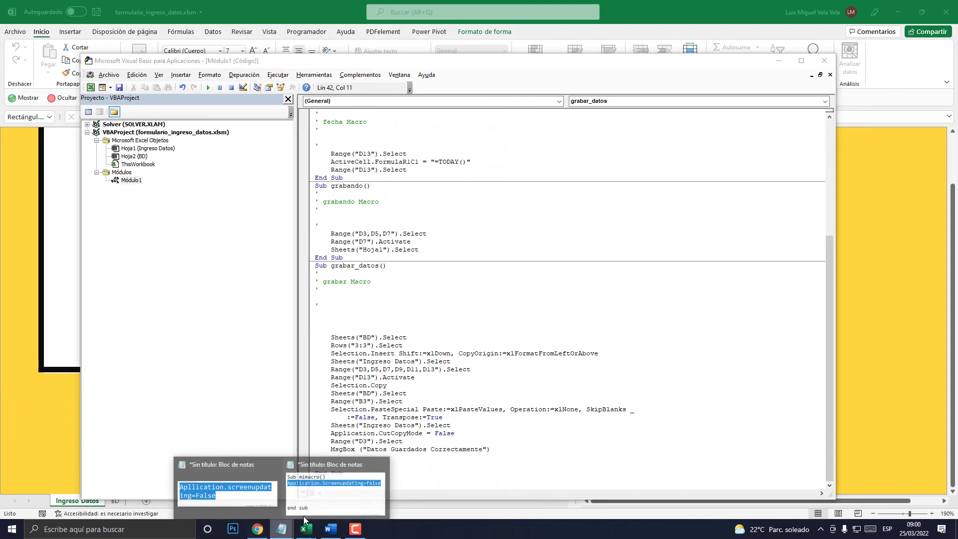
pyautogui.click(229, 482)
pyautogui.click(326, 62)
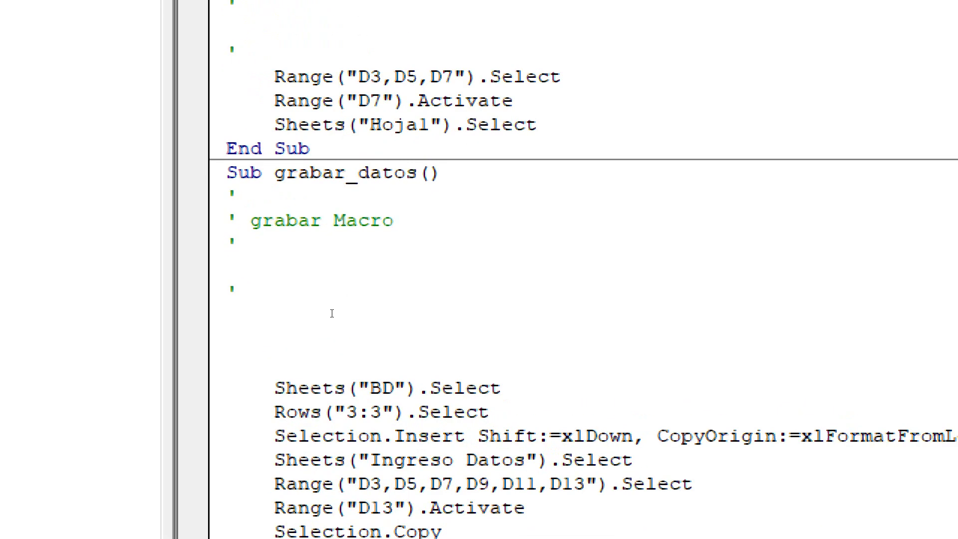
# Step: Select and delete the five recorded comment lines under Sub grabar_datos()
pyautogui.click(331, 314)
pyautogui.hotkey('shift', 'Up')
pyautogui.hotkey('shift', 'Up')
pyautogui.hotkey('shift', 'Up')
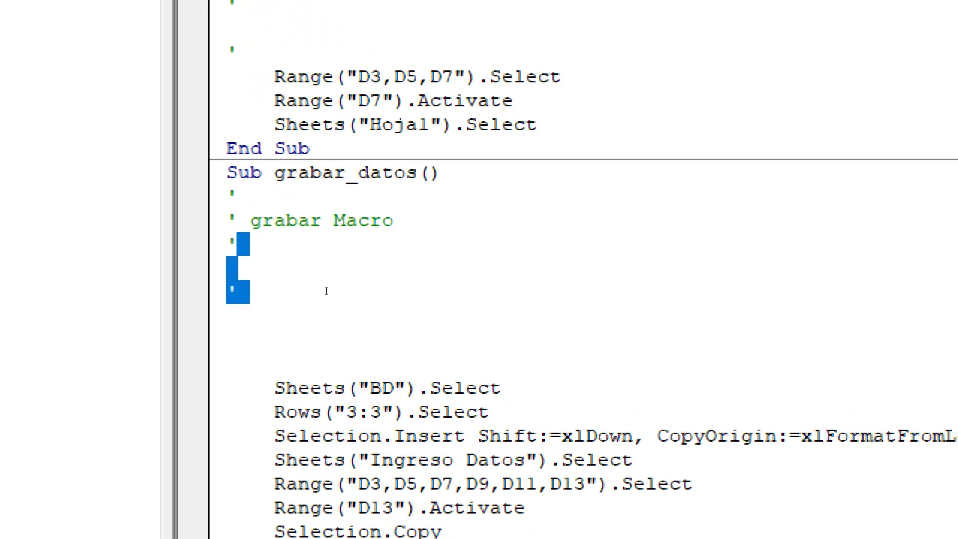
pyautogui.hotkey('shift', 'Up')
pyautogui.hotkey('shift', 'Up')
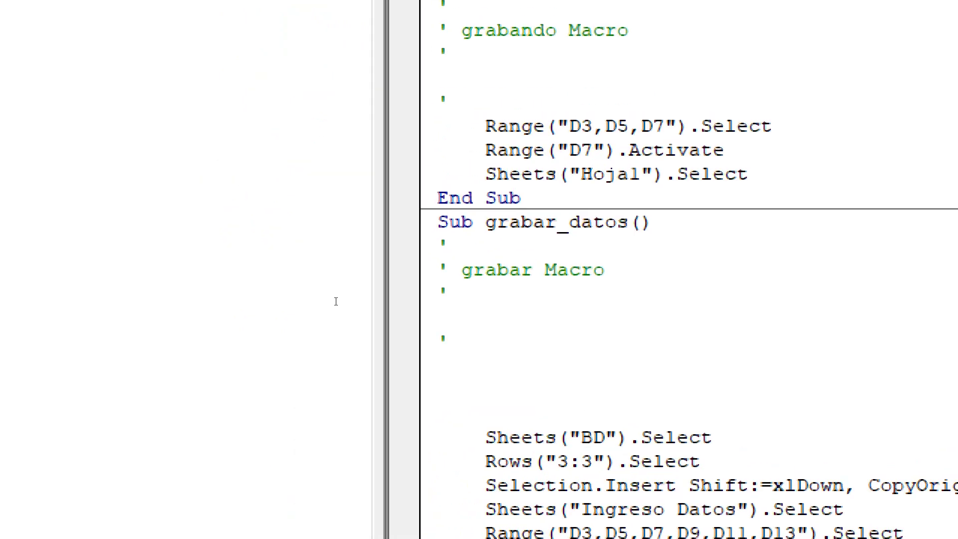
pyautogui.press('Up')
pyautogui.press('Down')
pyautogui.press('Down')
pyautogui.press('Down')
pyautogui.press('Up')
pyautogui.press('Up')
pyautogui.press('Up')
pyautogui.press('Up')
pyautogui.hotkey('shift', 'Up')
pyautogui.hotkey('shift', 'Up')
pyautogui.hotkey('shift', 'Up')
pyautogui.hotkey('shift', 'Up')
pyautogui.hotkey('shift', 'Up')
pyautogui.hotkey('shift', 'Up')
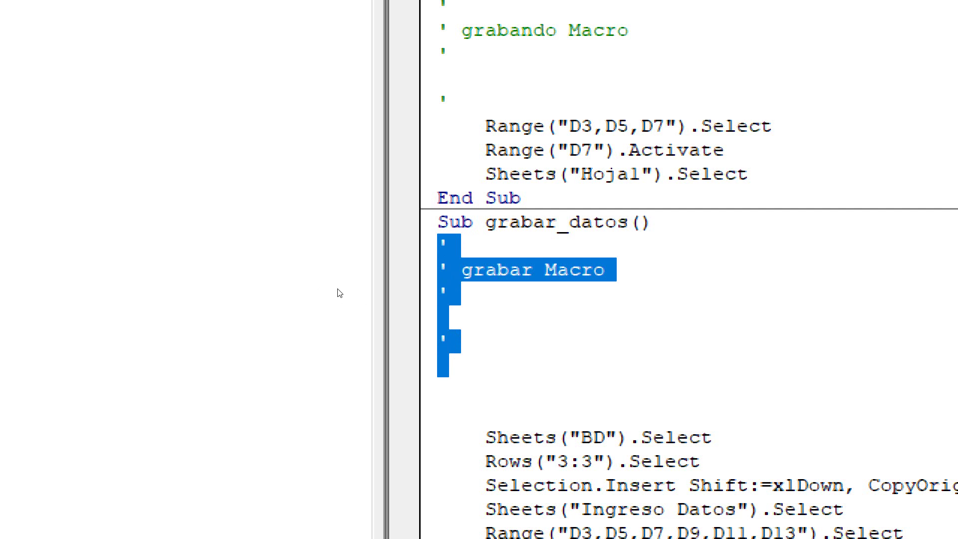
pyautogui.press('Down')
pyautogui.press('Down')
pyautogui.hotkey('shift', 'Up')
pyautogui.hotkey('shift', 'Up')
pyautogui.hotkey('shift', 'Up')
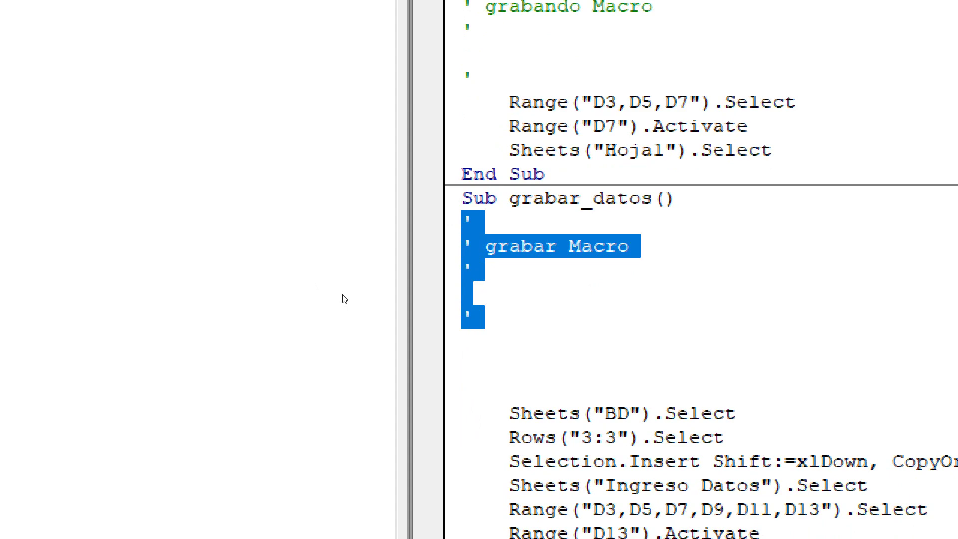
pyautogui.press('Delete')
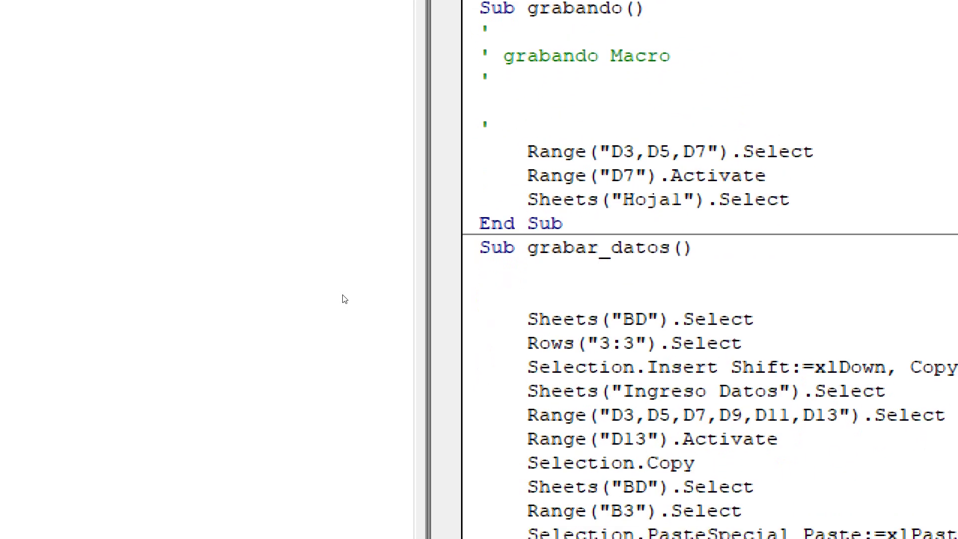
# Step: Type the comment 'Desactivar actualizaciones in their place
pyautogui.write("'")
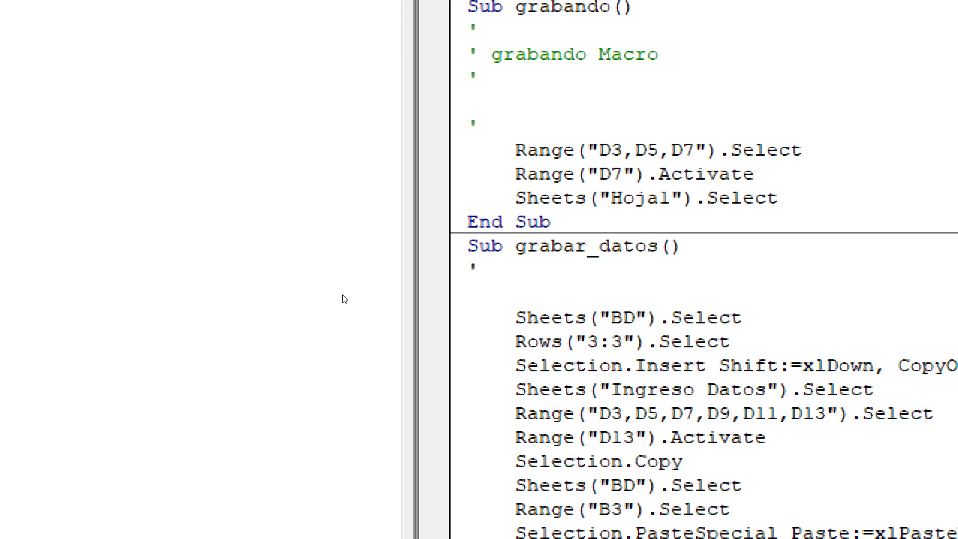
pyautogui.write('Desactivar')
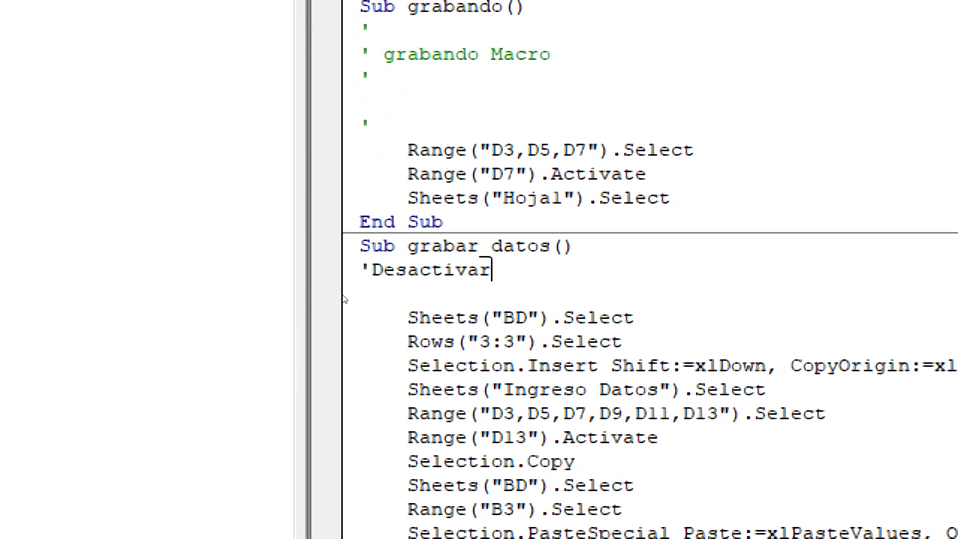
pyautogui.write(' actualiz')
pyautogui.press('BackSpace')
pyautogui.press('BackSpace')
pyautogui.press('BackSpace')
pyautogui.press('BackSpace')
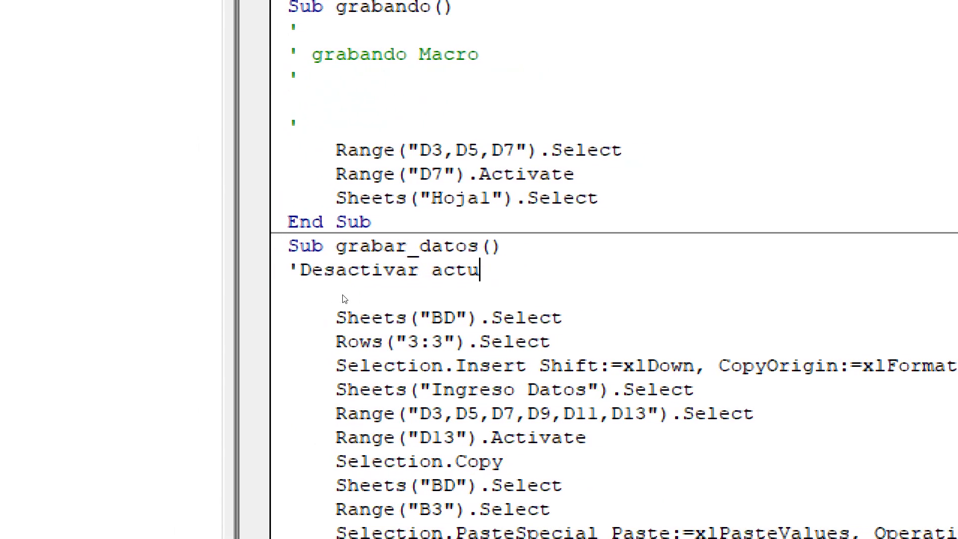
pyautogui.write('alizaciones')
pyautogui.click(323, 318)
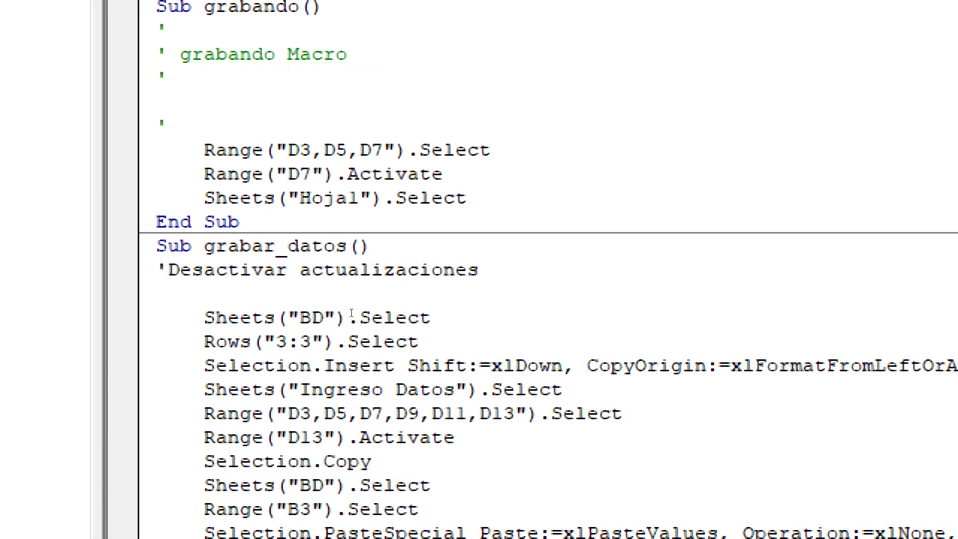
pyautogui.press('Down')
pyautogui.press('Down')
pyautogui.press('Down')
pyautogui.moveTo(477, 269); pyautogui.dragTo(178, 270)
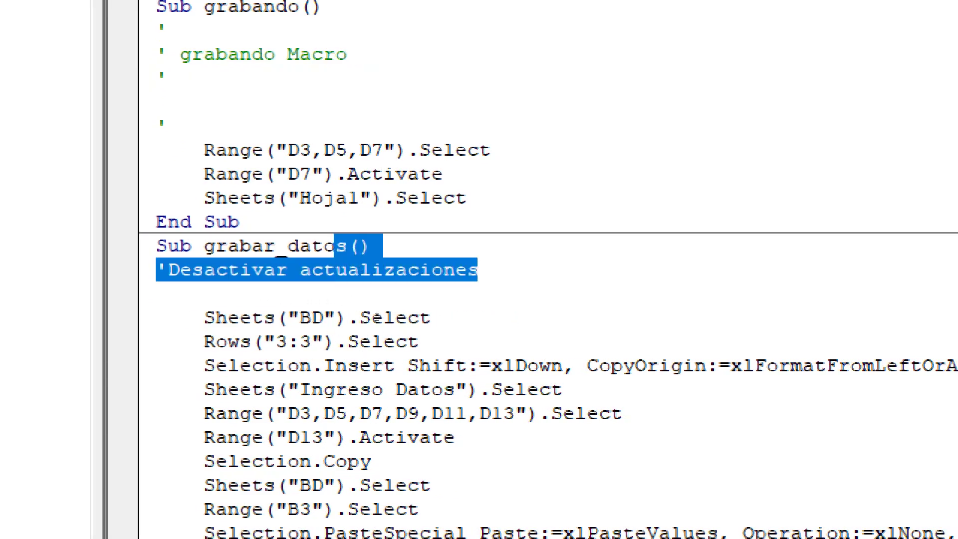
pyautogui.press('End')
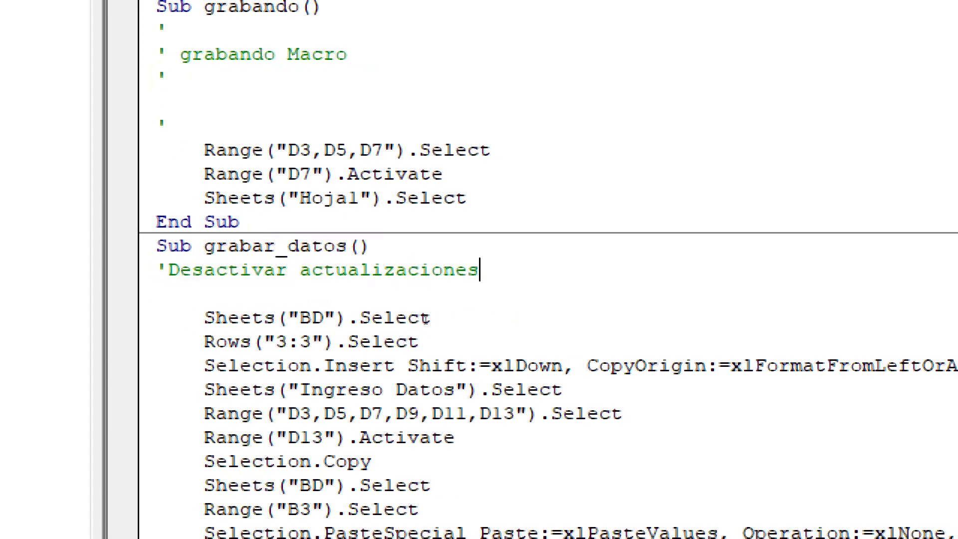
# Step: Add the line Application.ScreenUpdating = False below the comment using IntelliSense
pyautogui.press('Return')
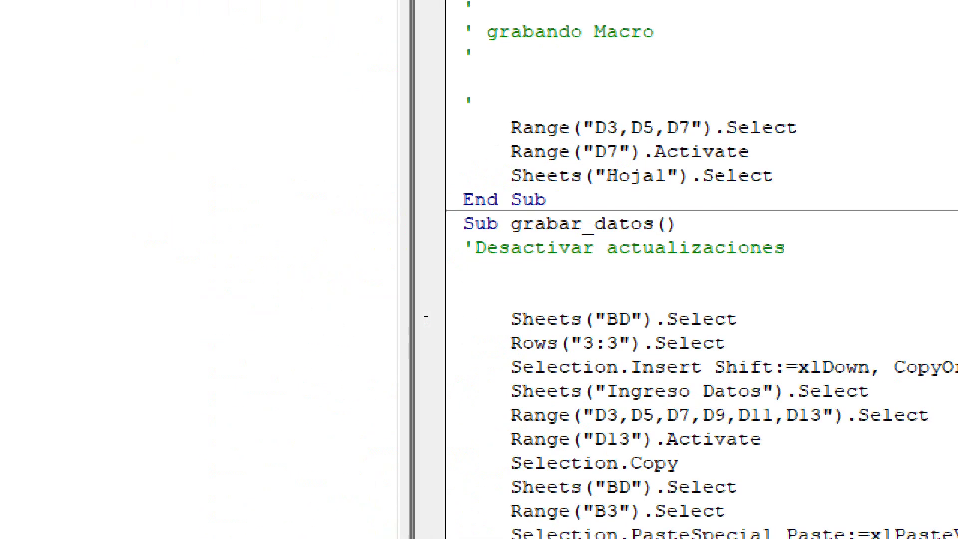
pyautogui.write('Ap')
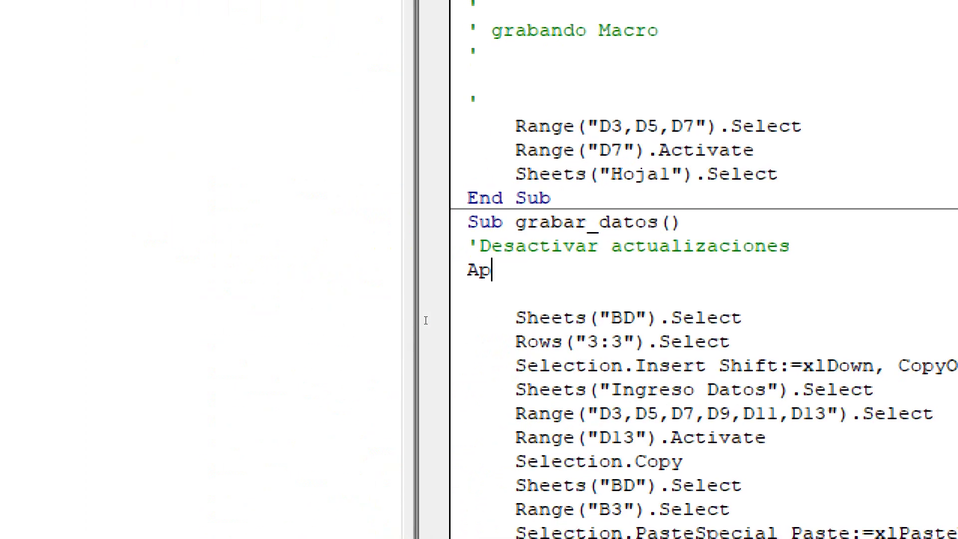
pyautogui.write('pli')
pyautogui.write('catio')
pyautogui.write('n.')
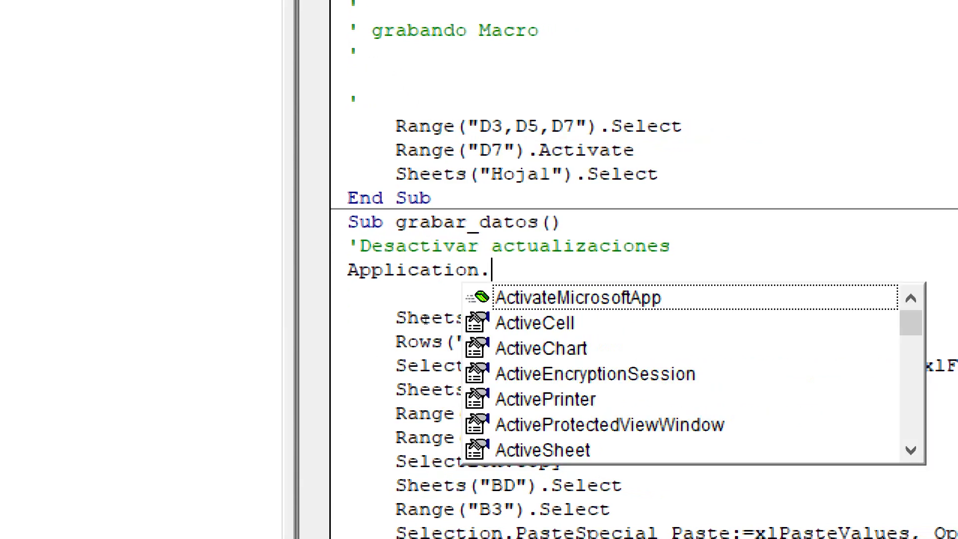
pyautogui.write('s')
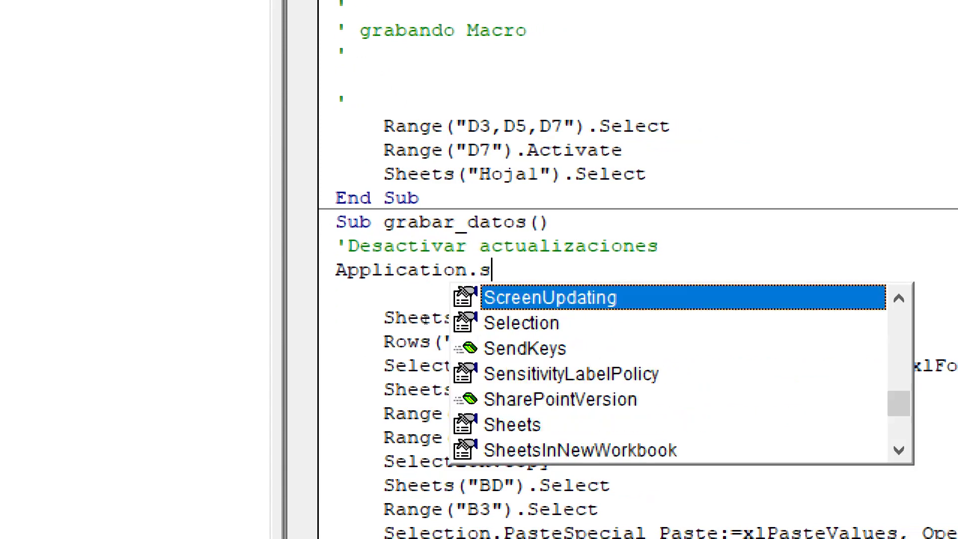
pyautogui.write('cre')
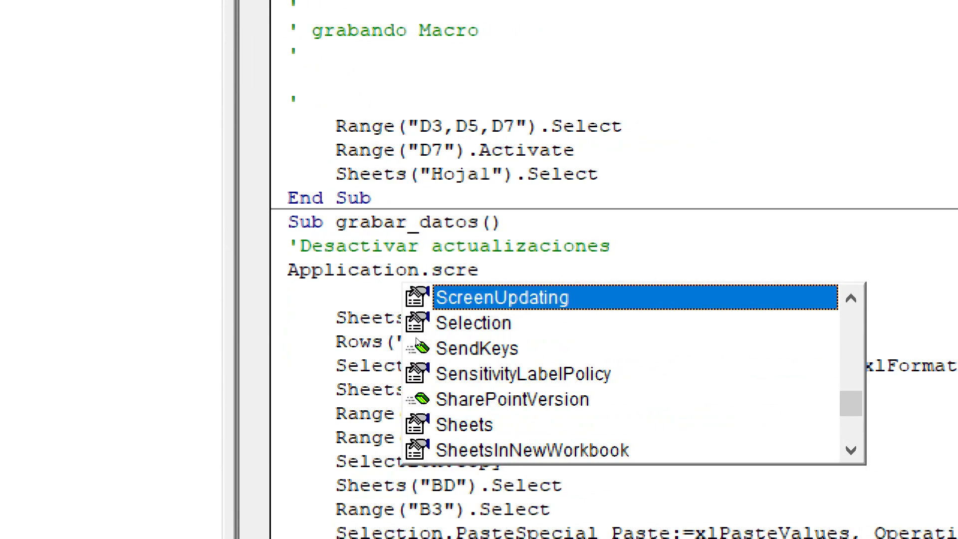
pyautogui.press('Tab')
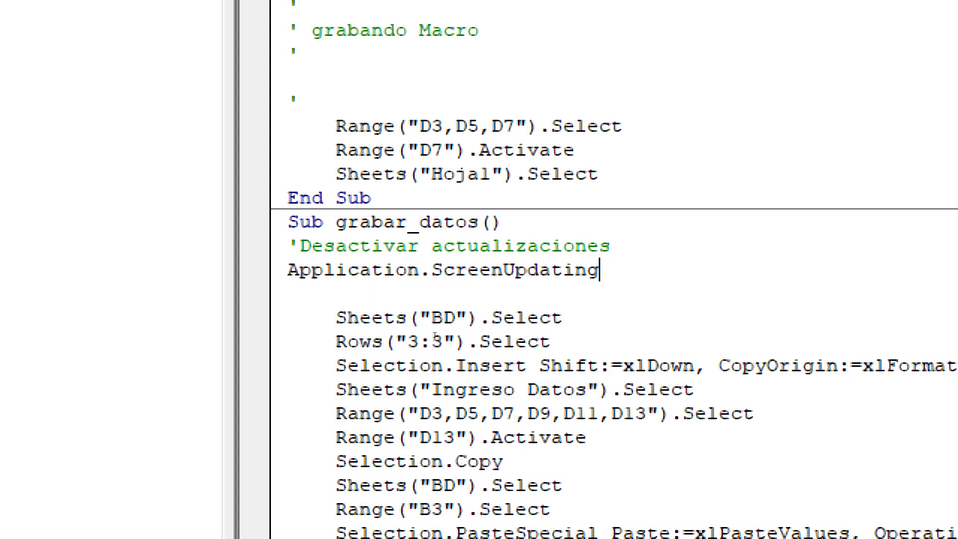
pyautogui.write('=fals')
pyautogui.press('Tab')
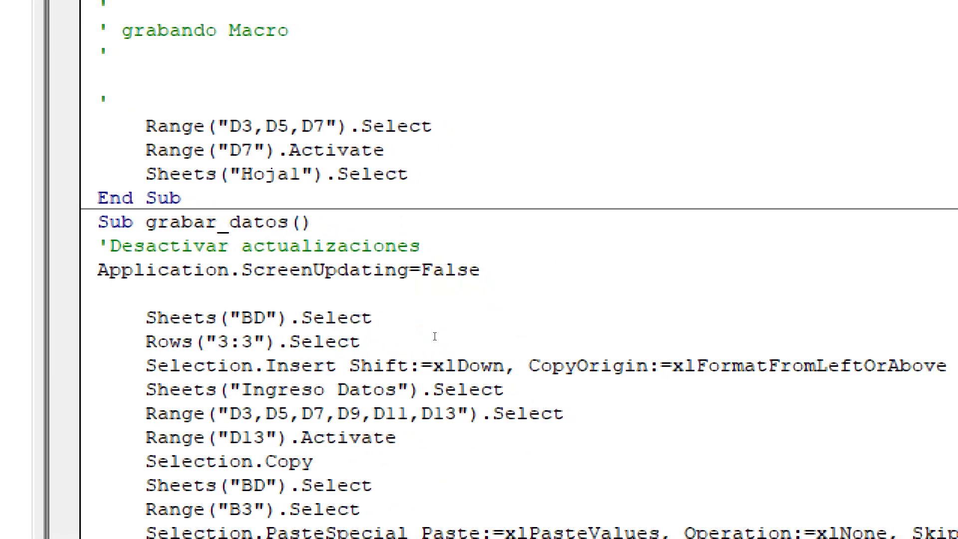
pyautogui.press('Down')
# Step: Delete the 'Desactivar actualizaciones comment line so the statement sits directly under Sub
pyautogui.hotkey('shift', 'Left')
pyautogui.hotkey('shift', 'Left')
pyautogui.hotkey('shift', 'Left')
pyautogui.hotkey('shift', 'Left')
pyautogui.hotkey('shift', 'Left')
pyautogui.hotkey('shift', 'Left')
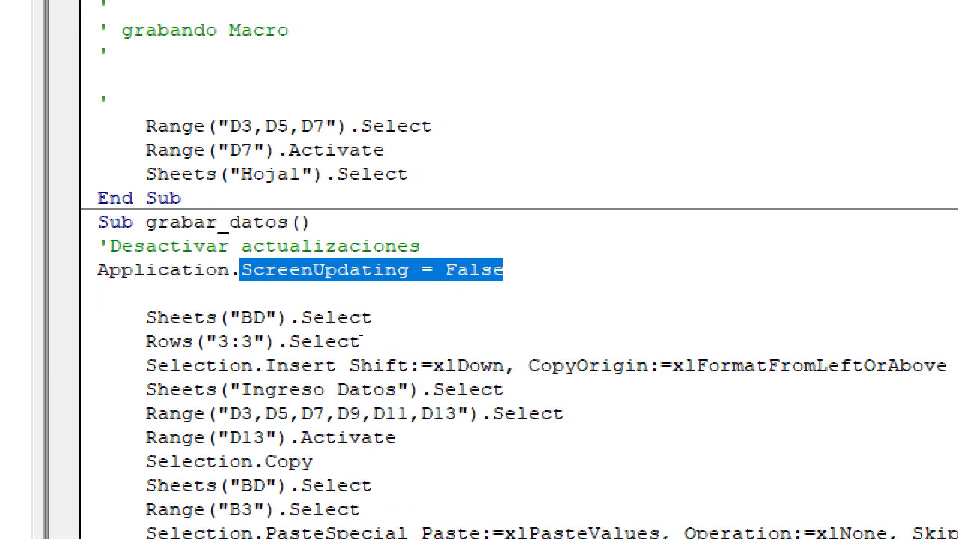
pyautogui.hotkey('shift', 'Left')
pyautogui.hotkey('shift', 'Left')
pyautogui.hotkey('shift', 'Left')
pyautogui.press('Down')
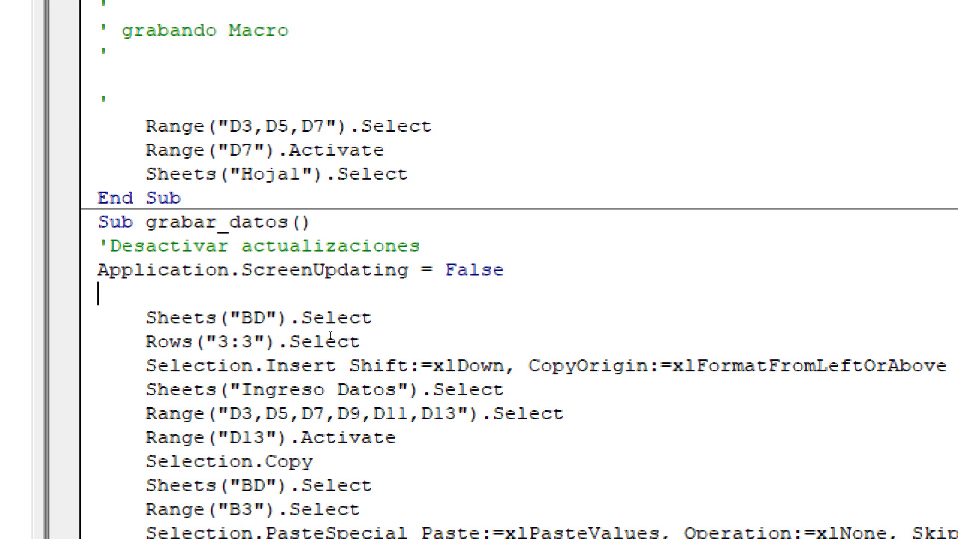
pyautogui.press('Left')
pyautogui.hotkey('shift', 'Left')
pyautogui.hotkey('shift', 'Left')
pyautogui.hotkey('shift', 'Left')
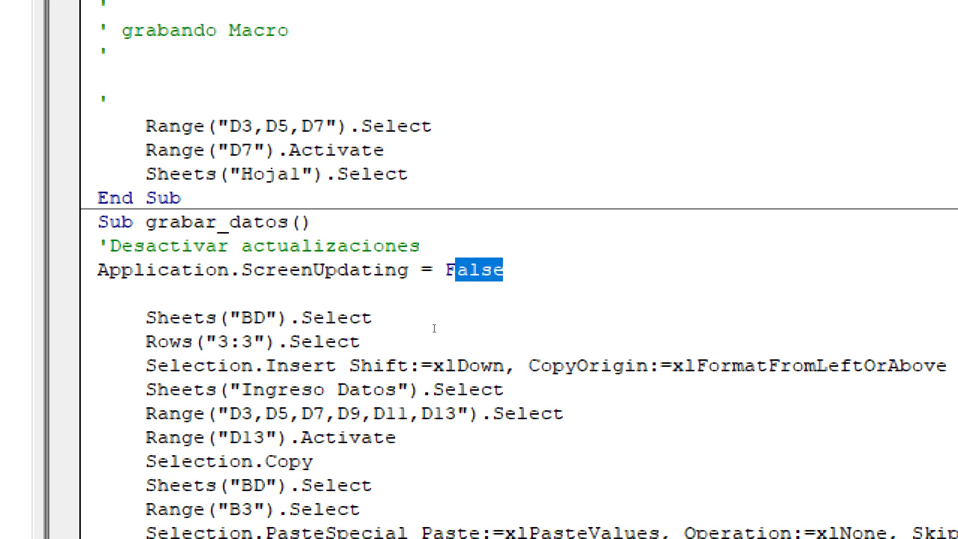
pyautogui.hotkey('shift', 'Left')
pyautogui.press('Right')
pyautogui.hotkey('shift', 'Left')
pyautogui.hotkey('shift', 'Left')
pyautogui.hotkey('shift', 'Left')
pyautogui.hotkey('shift', 'Left')
pyautogui.hotkey('shift', 'Left')
pyautogui.press('Up')
pyautogui.hotkey('shift', 'Left')
pyautogui.hotkey('shift', 'Left')
pyautogui.hotkey('shift', 'Left')
pyautogui.hotkey('shift', 'Left')
pyautogui.hotkey('shift', 'Left')
pyautogui.hotkey('shift', 'Left')
pyautogui.hotkey('shift', 'Left')
pyautogui.hotkey('shift', 'Left')
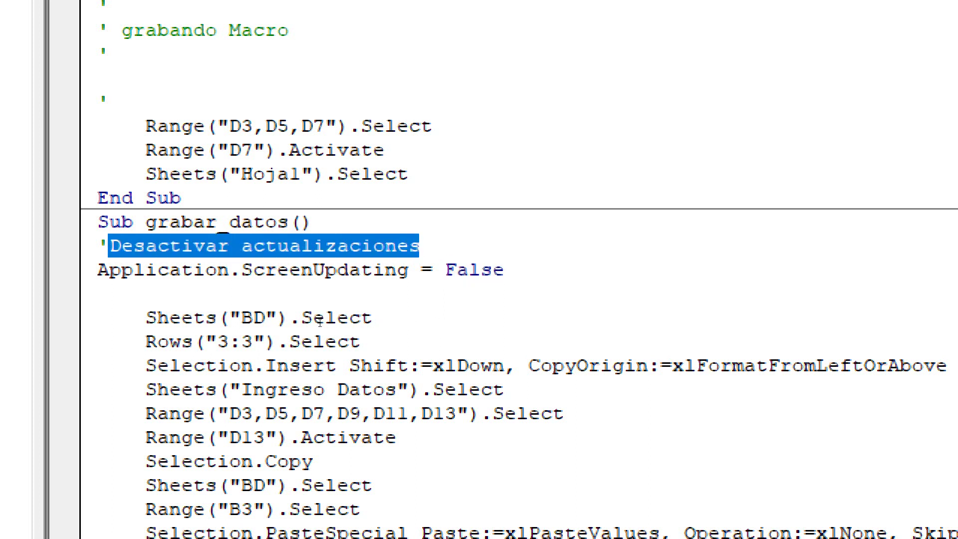
pyautogui.hotkey('shift', 'Left')
pyautogui.press('BackSpace')
pyautogui.press('BackSpace')
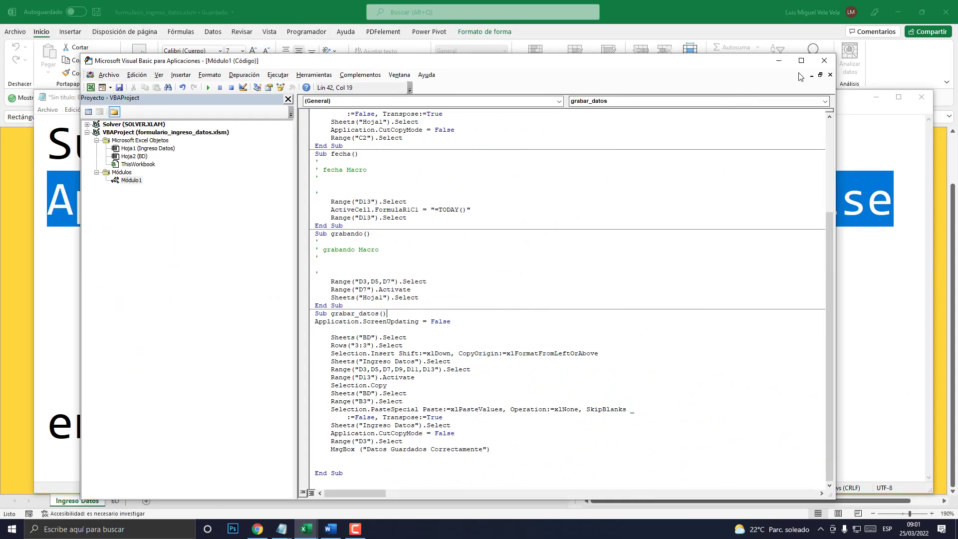
# Step: Close the VBA editor and return to the Ingreso Datos form
pyautogui.click(824, 60)
pyautogui.click(535, 301)
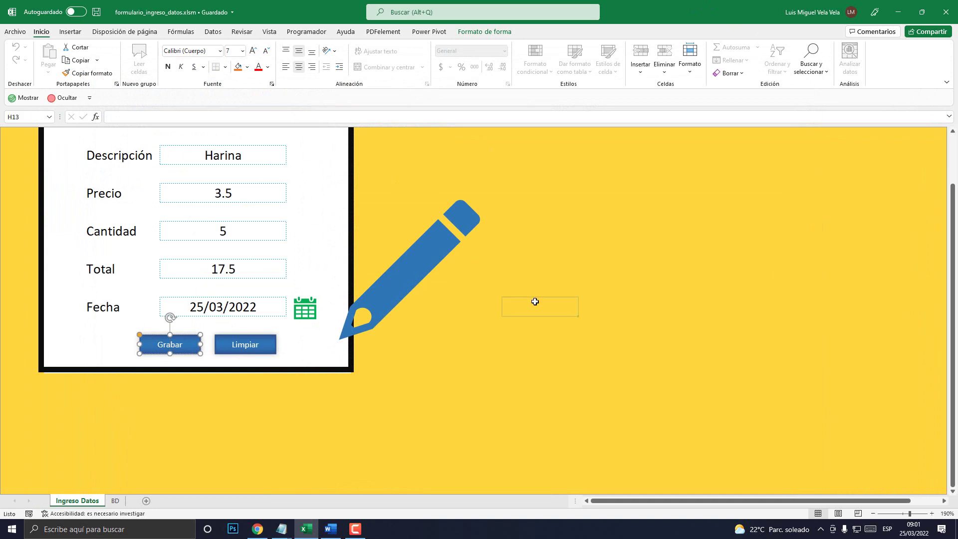
pyautogui.scroll(2, 499, 324)
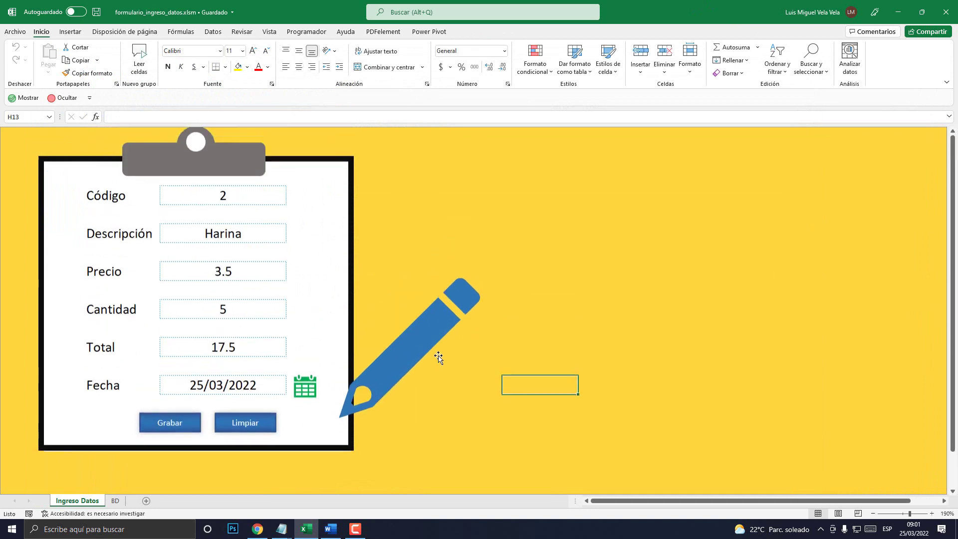
# Step: Save the Harina entry four times with Grabar, then open the Ingreso Datos sheet's code
pyautogui.click(175, 438)
pyautogui.click(509, 295)
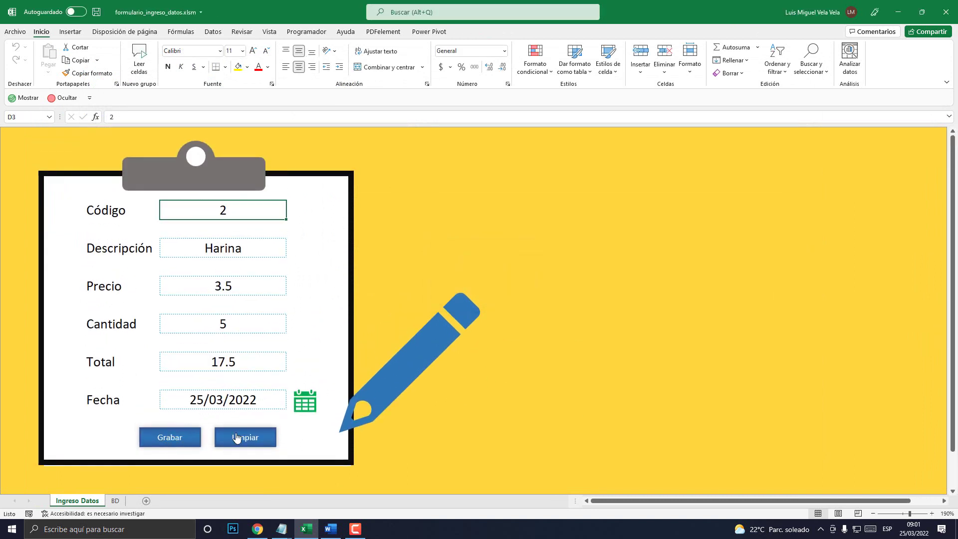
pyautogui.click(177, 438)
pyautogui.press('Return')
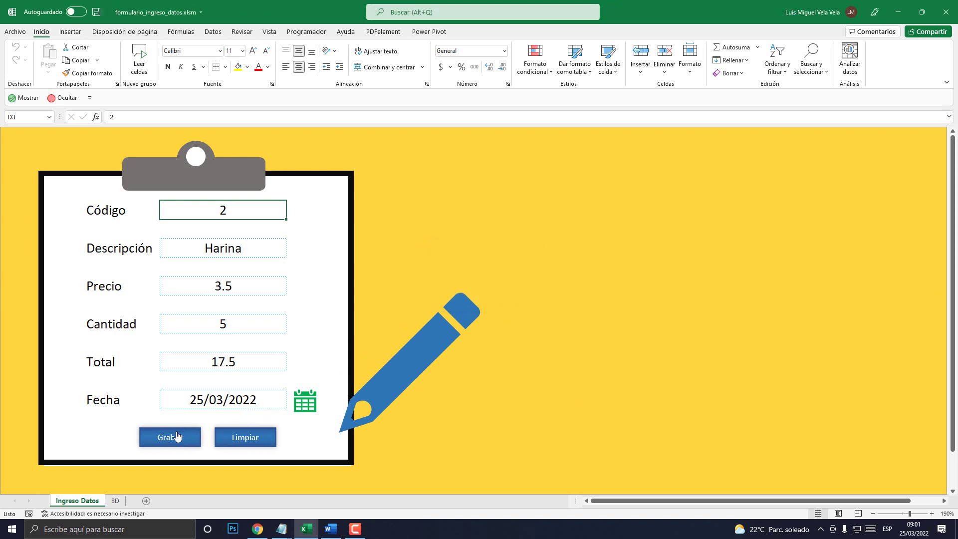
pyautogui.click(178, 436)
pyautogui.click(508, 295)
pyautogui.click(180, 442)
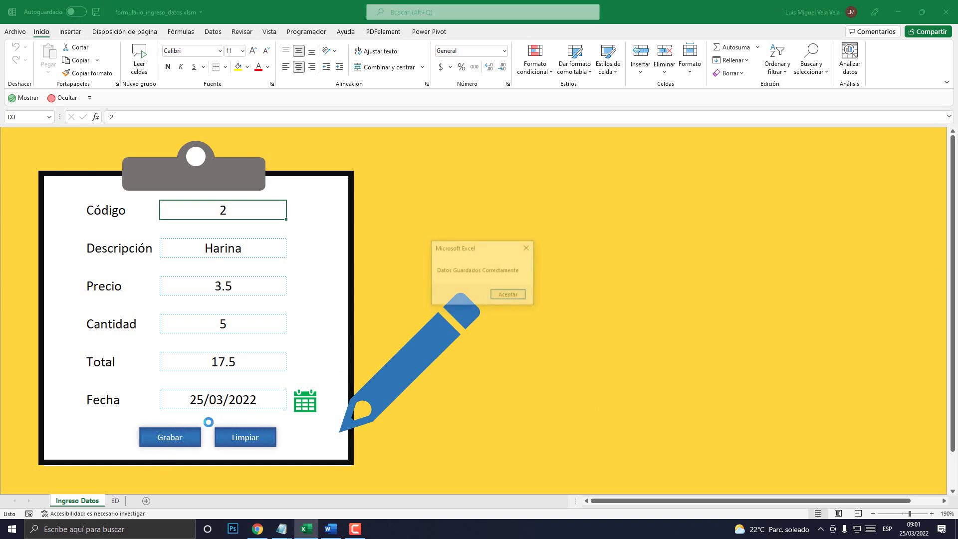
pyautogui.click(496, 295)
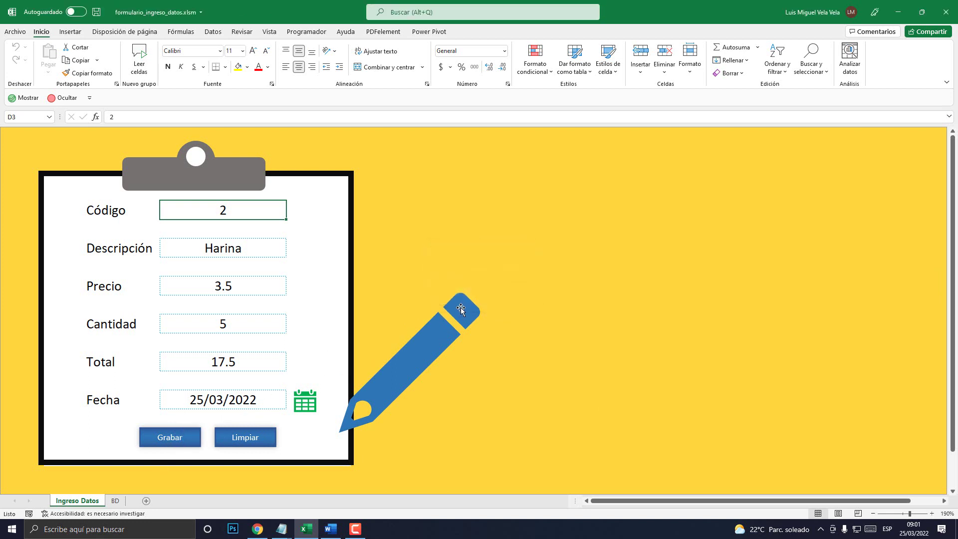
pyautogui.rightClick(88, 505)
pyautogui.click(134, 422)
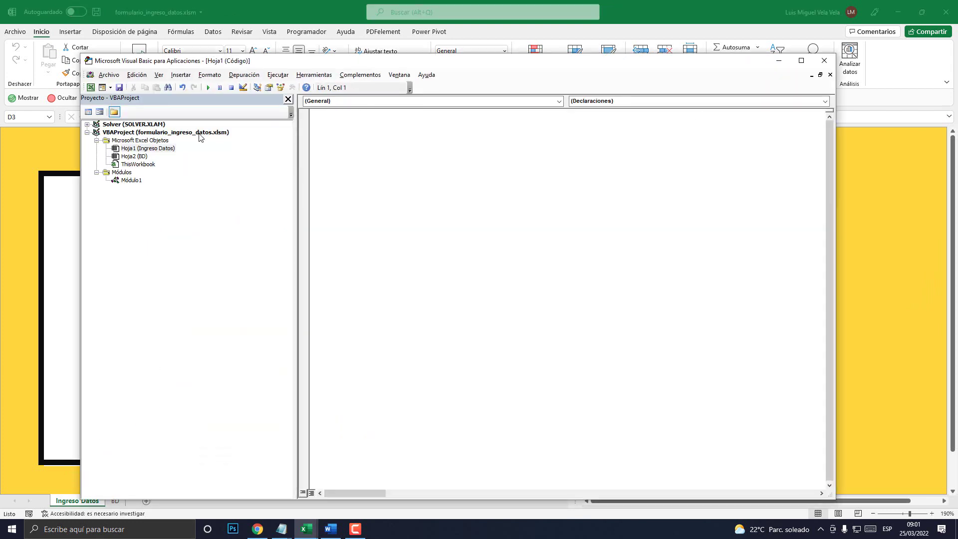
# Step: In Módulo1, add Application.ScreenUpdating = True on the line just above End Sub
pyautogui.doubleClick(131, 180)
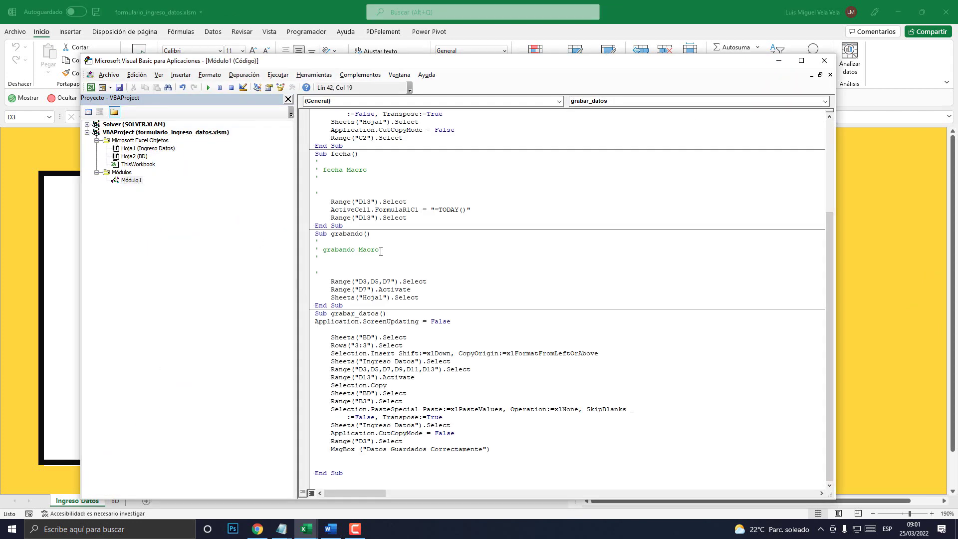
pyautogui.moveTo(400, 60); pyautogui.dragTo(384, 32)
pyautogui.click(341, 429)
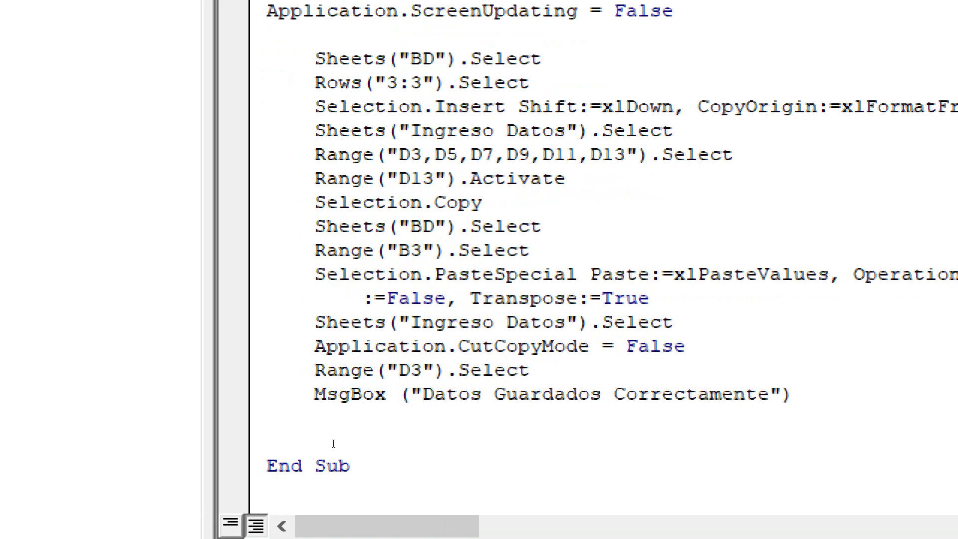
pyautogui.moveTo(328, 445); pyautogui.dragTo(312, 438)
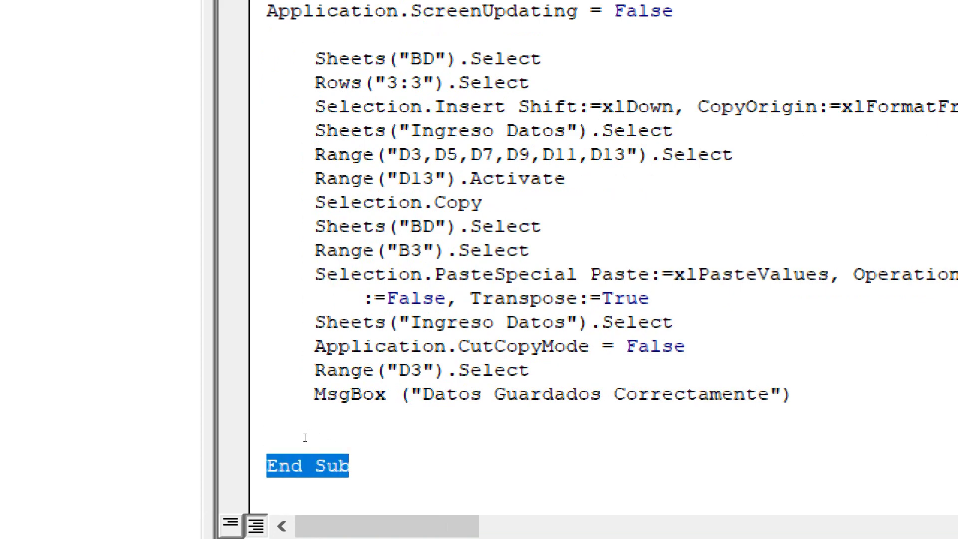
pyautogui.click(306, 438)
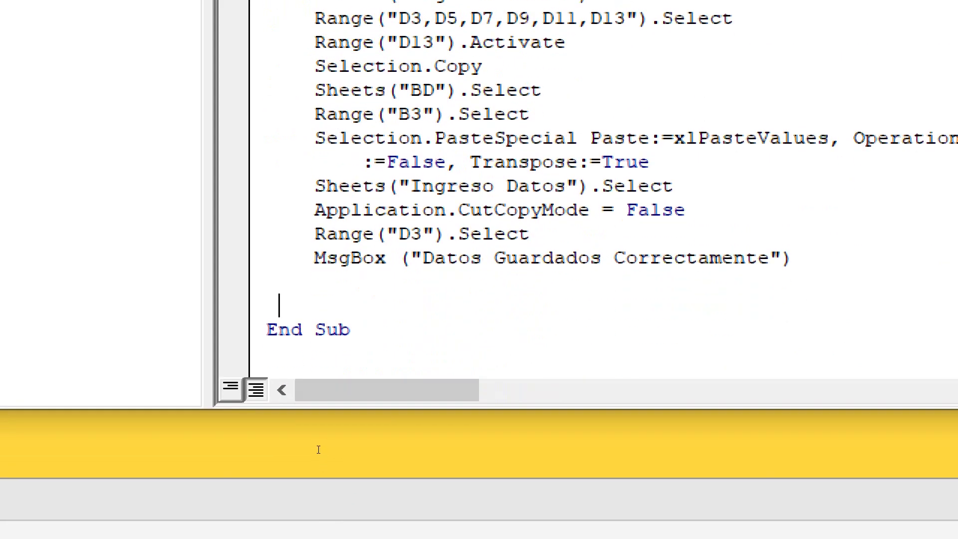
pyautogui.write('Application.')
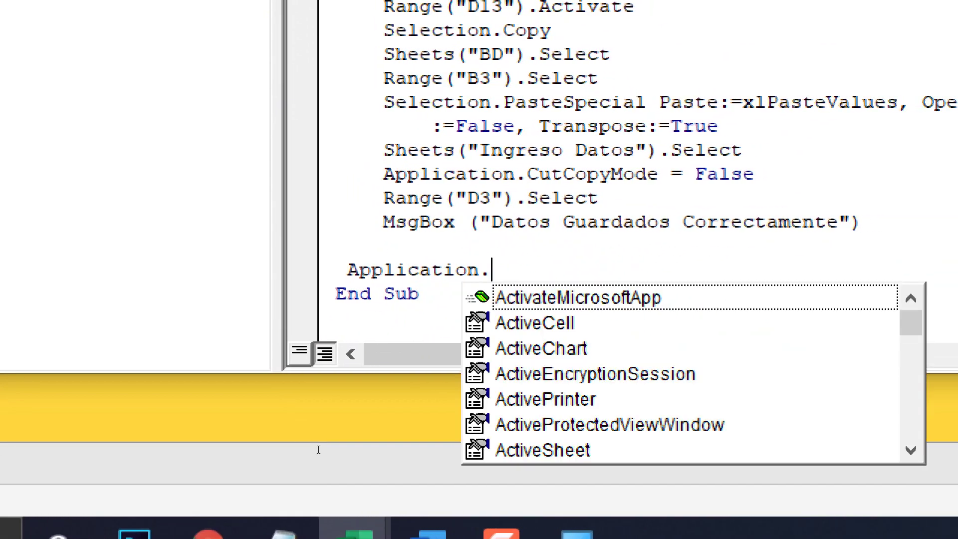
pyautogui.write('scree')
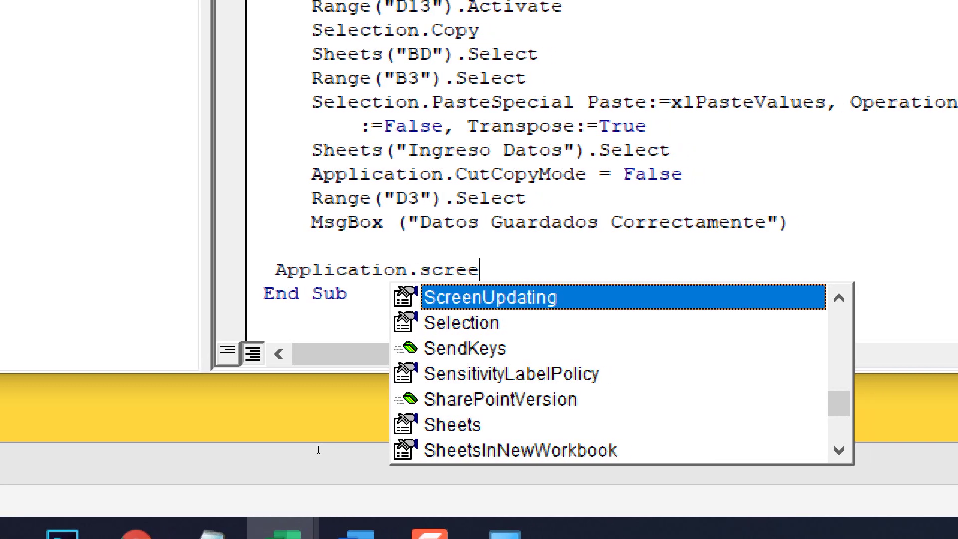
pyautogui.press('Tab')
pyautogui.write('=true')
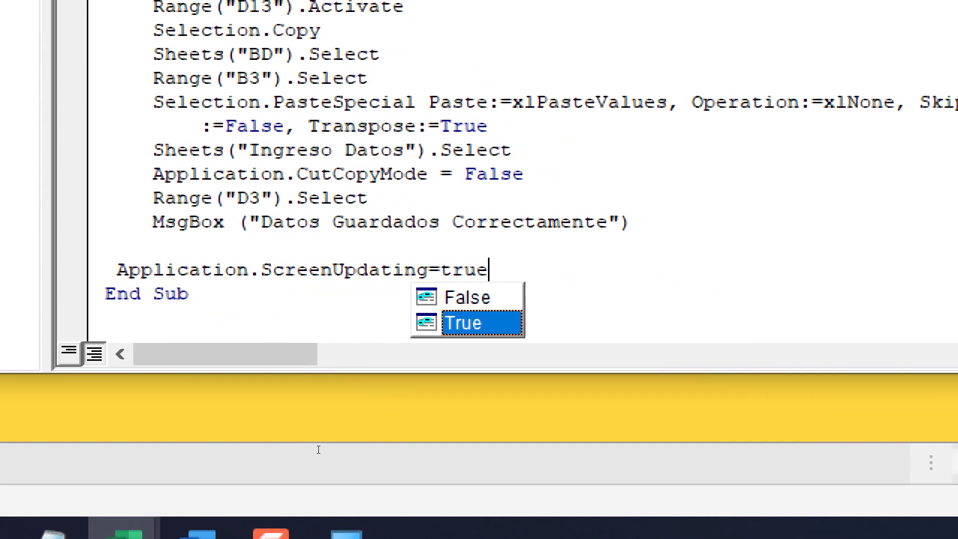
pyautogui.press('Tab')
pyautogui.press('Up')
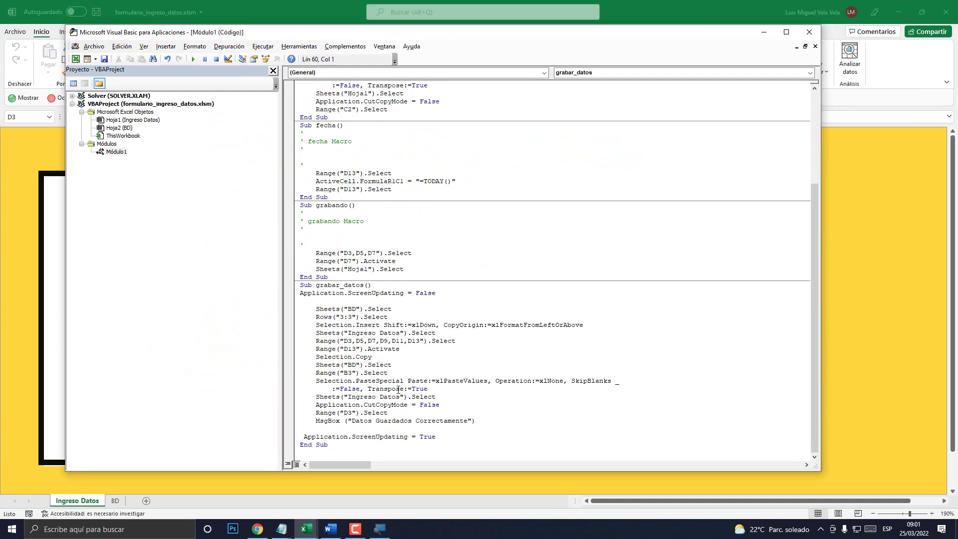
# Step: Highlight the ScreenUpdating = False and ScreenUpdating = True lines to compare them
pyautogui.click(438, 293)
pyautogui.moveTo(438, 293); pyautogui.dragTo(300, 293)
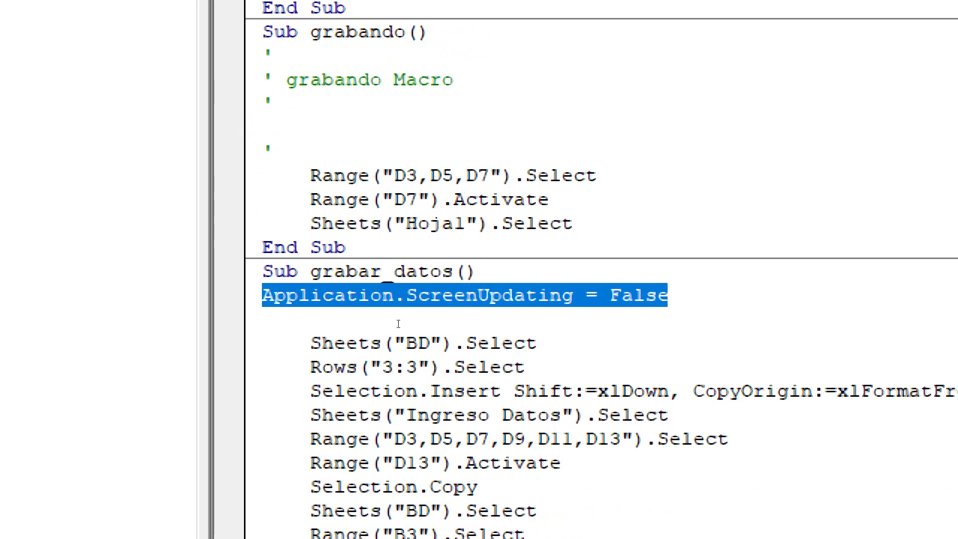
pyautogui.click(324, 408)
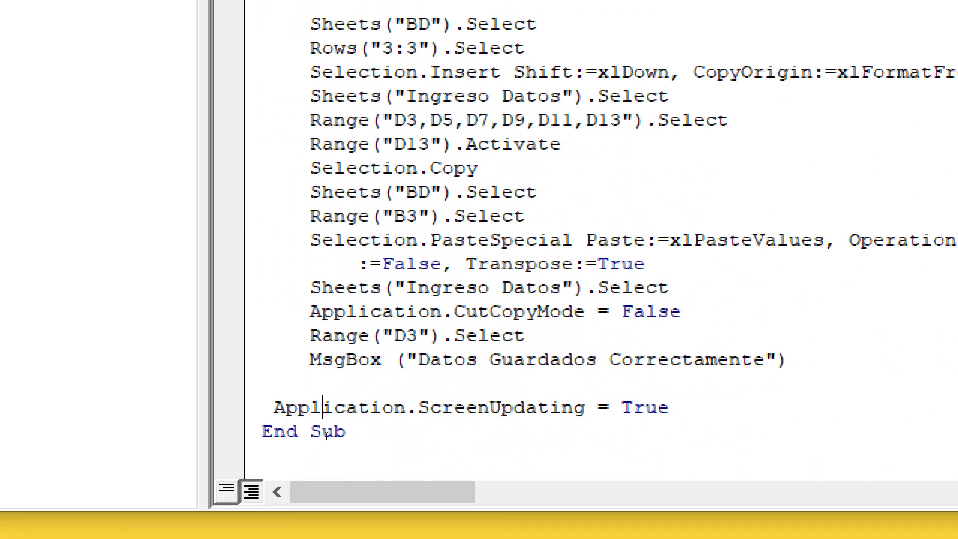
pyautogui.moveTo(438, 438)
pyautogui.mouseDown()
pyautogui.moveTo(473, 439)
pyautogui.moveTo(300, 439)
pyautogui.mouseUp()
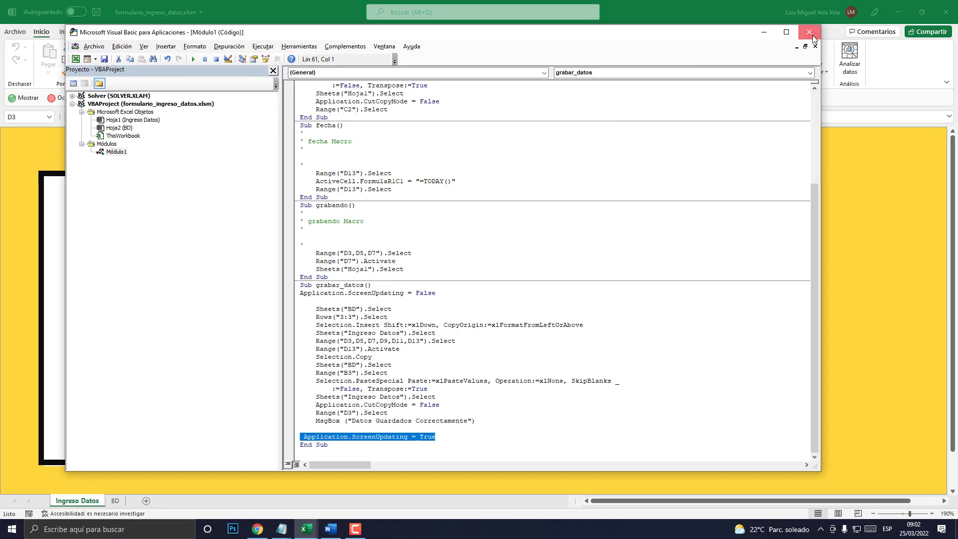
pyautogui.click(809, 32)
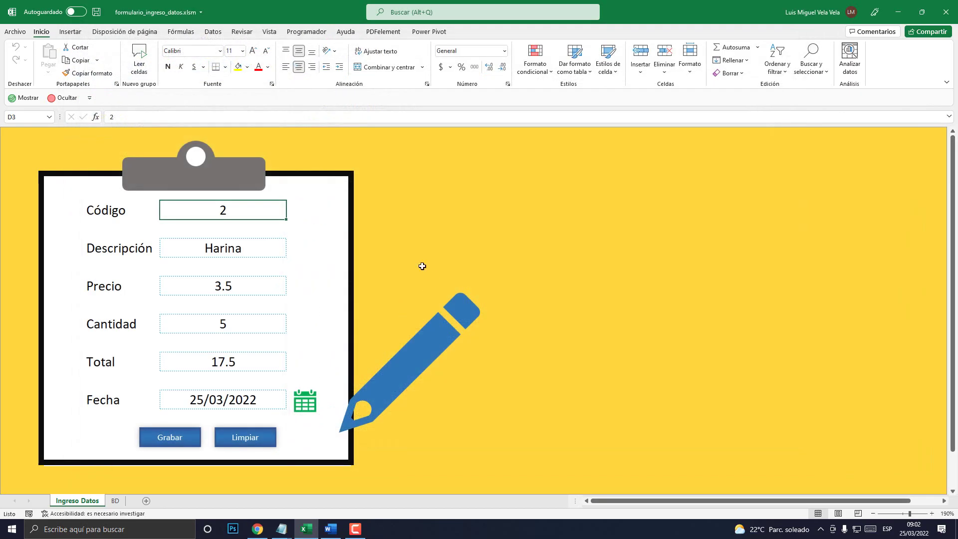
pyautogui.click(437, 232)
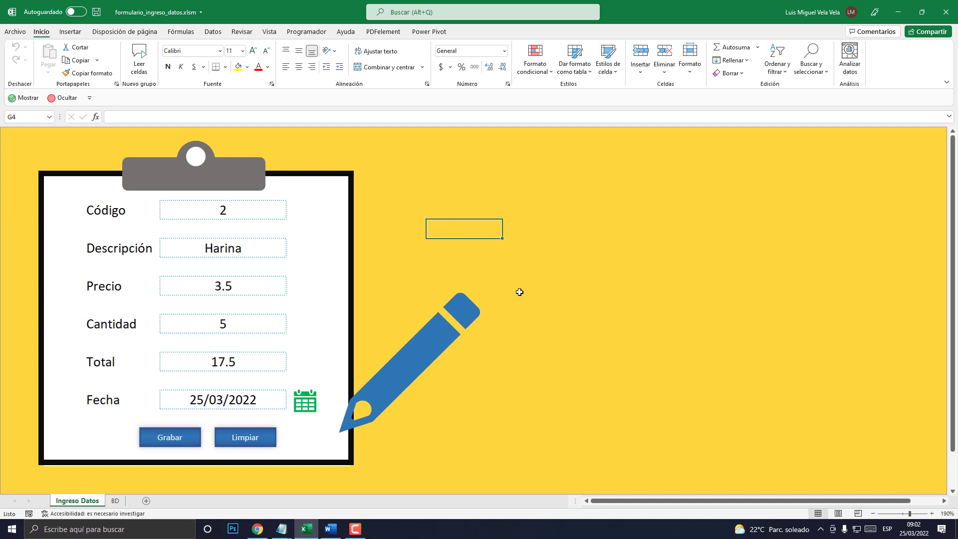
pyautogui.click(355, 528)
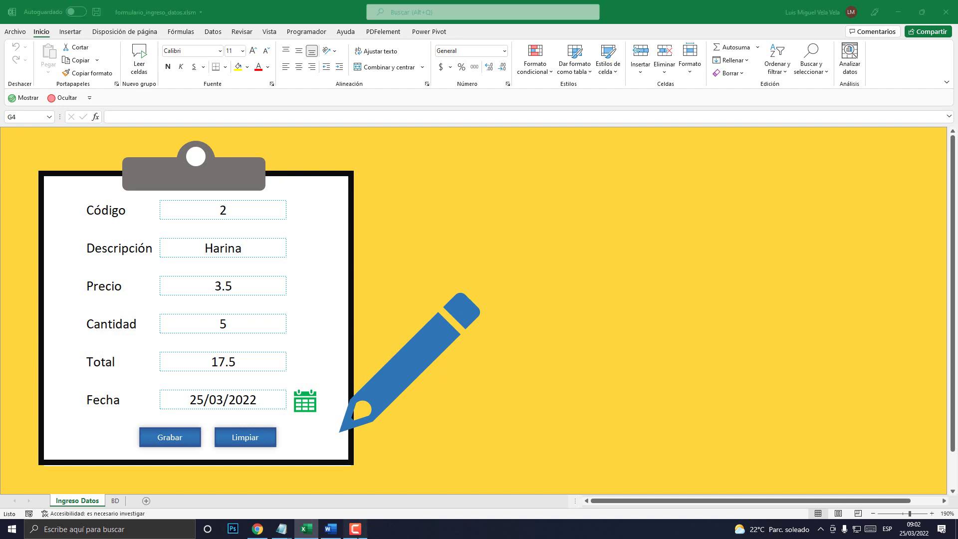